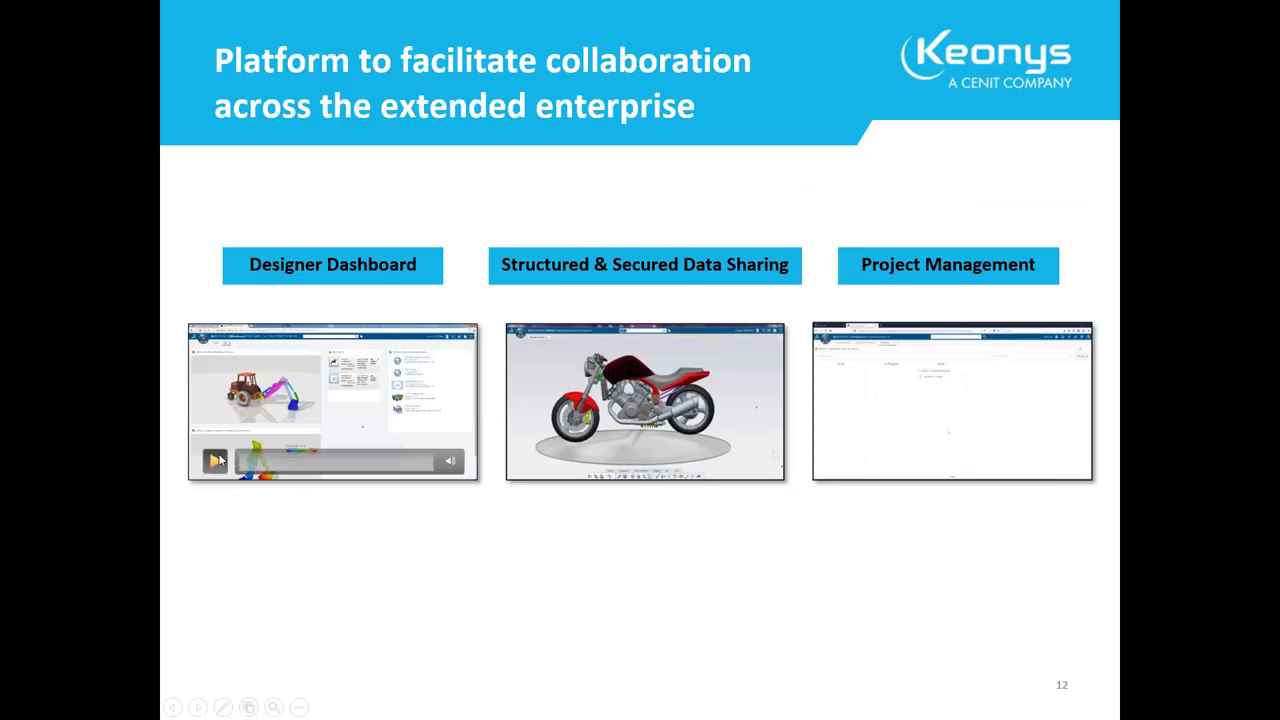
left_click(215, 460)
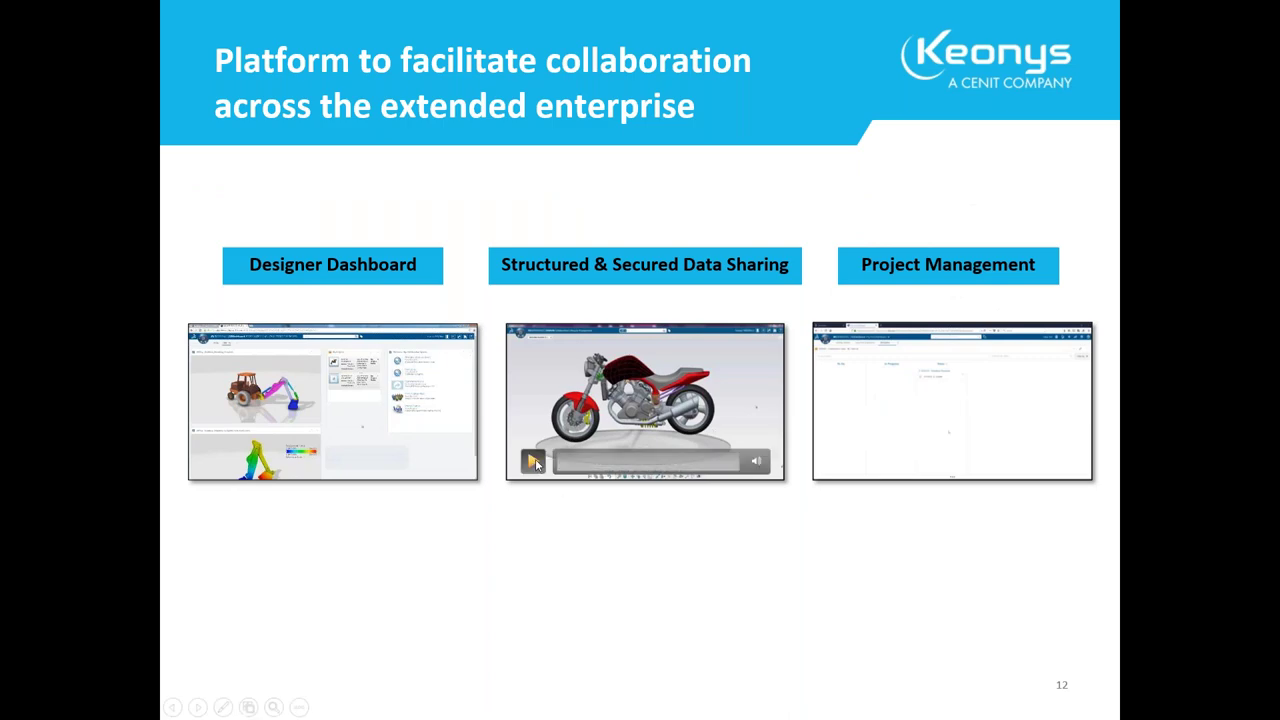
left_click(533, 461)
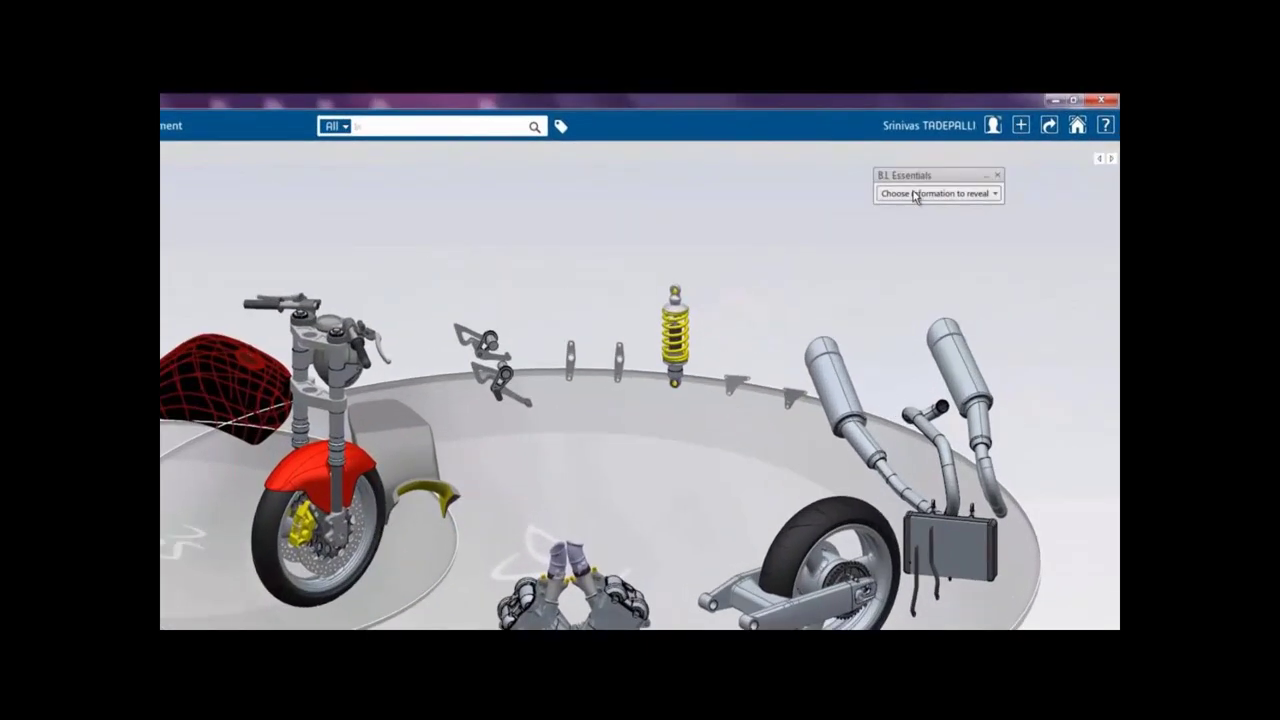
Step: Colour the exploded motorbike's parts by Reserve Status in B.I. Essentials and examine which parts are reserved
left_click(975, 160)
left_click_drag(1001, 224, 1000, 300)
left_click(881, 264)
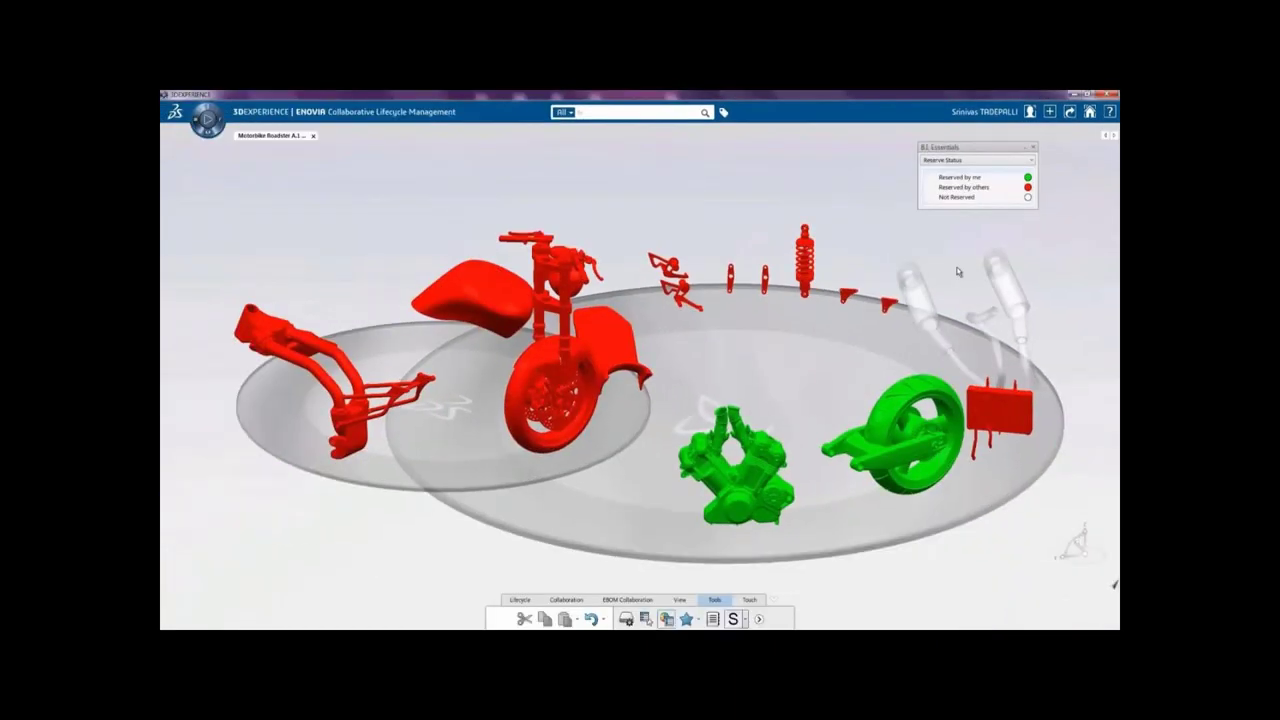
scroll(949, 258, "up", 2)
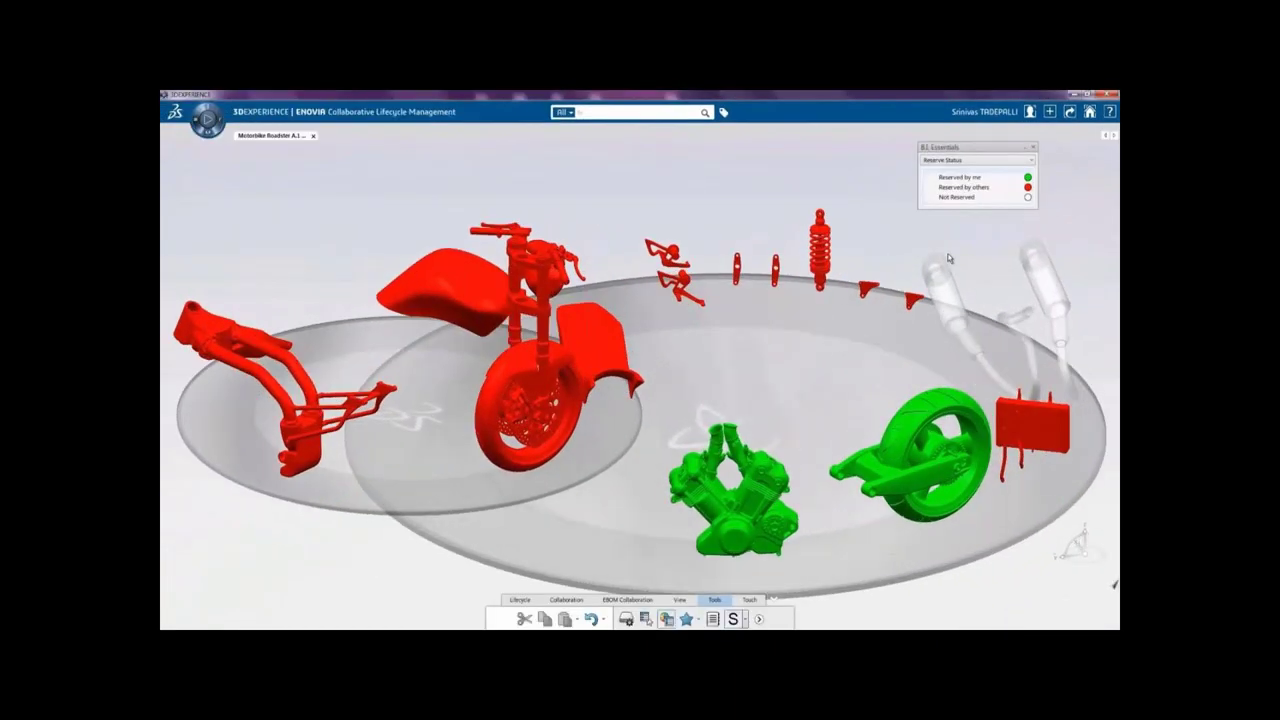
mouse_move(708, 464)
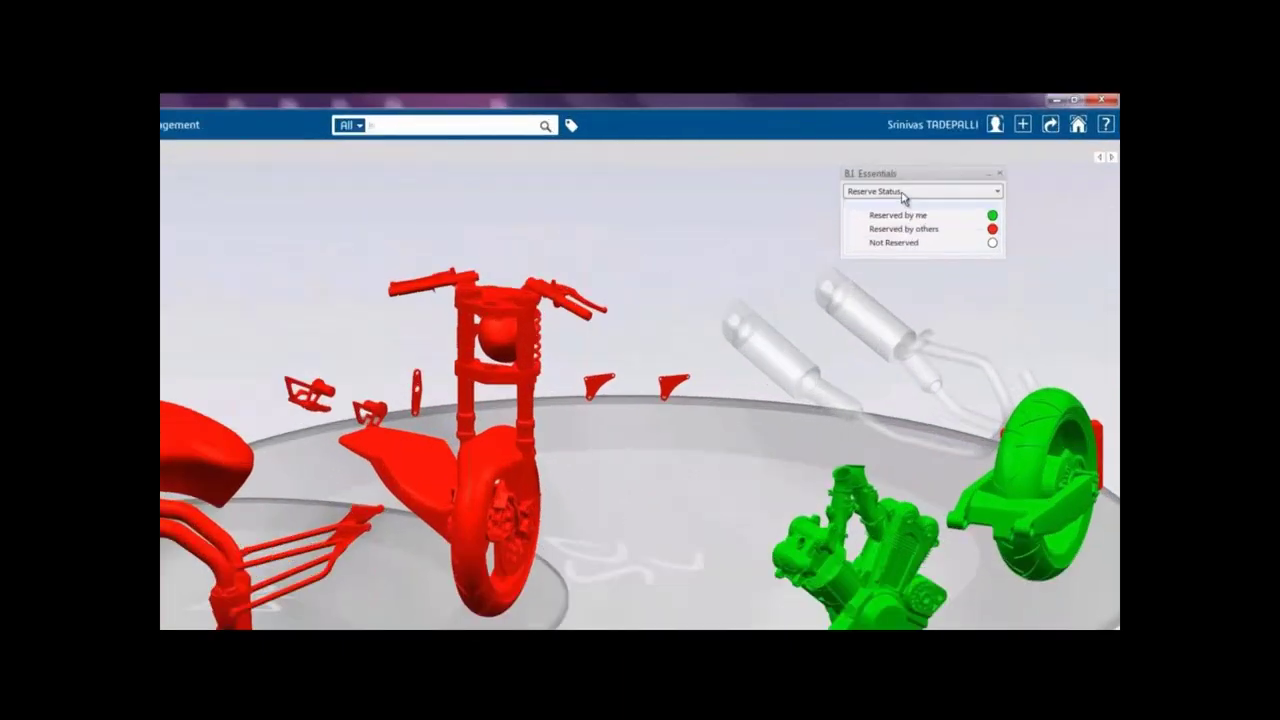
Step: Colour the motorbike's parts by Simulation in B.I. Essentials and inspect the frame's simulation usage
left_click(976, 160)
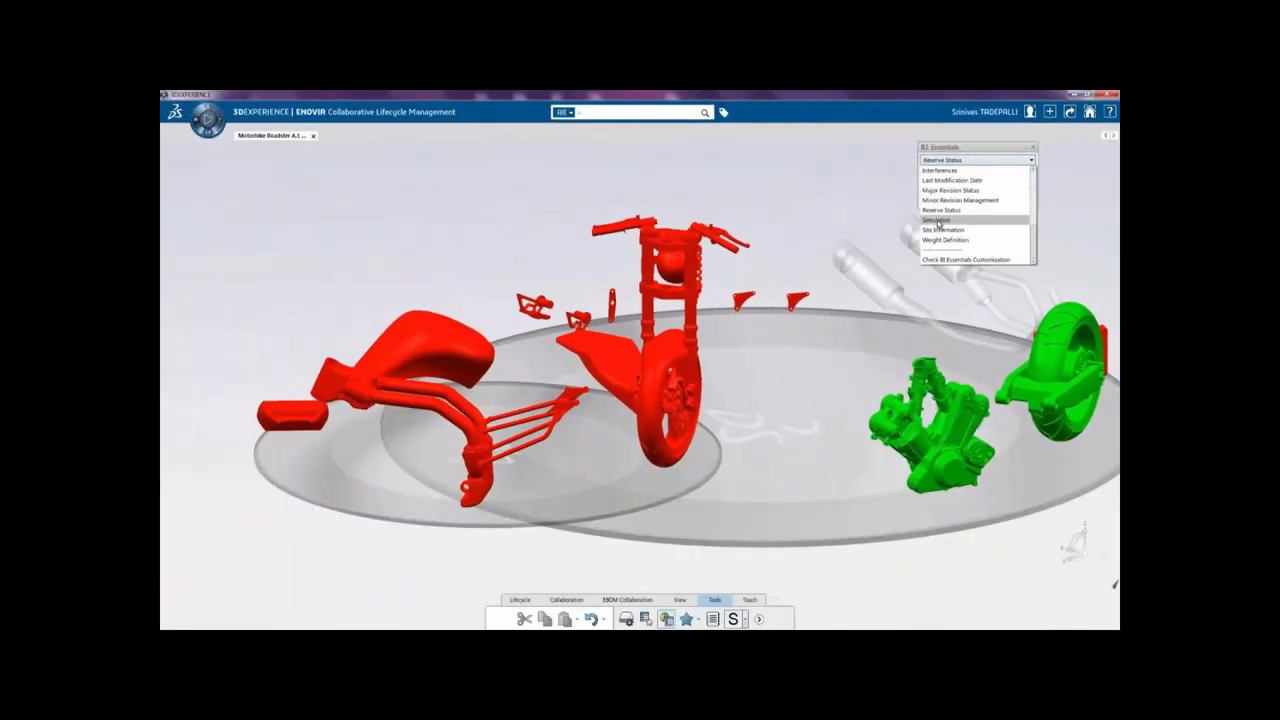
left_click(841, 294)
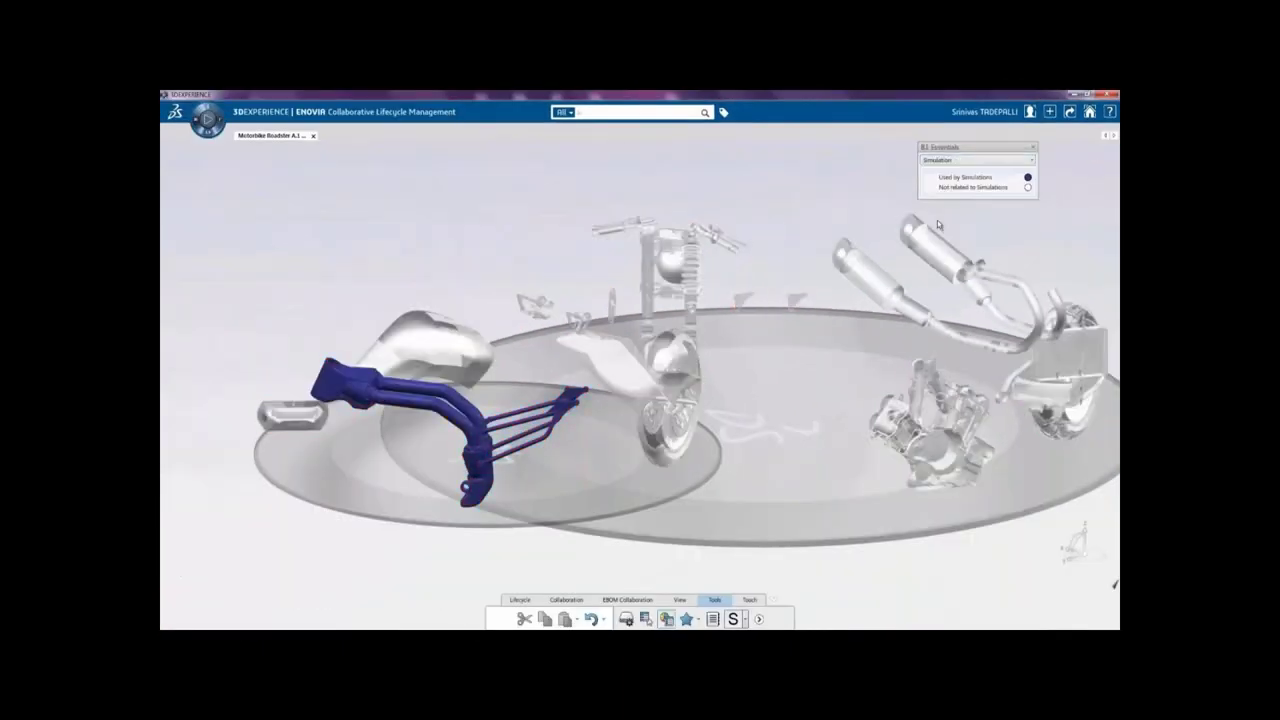
middle_click_drag(763, 164, 601, 425)
left_click(186, 610)
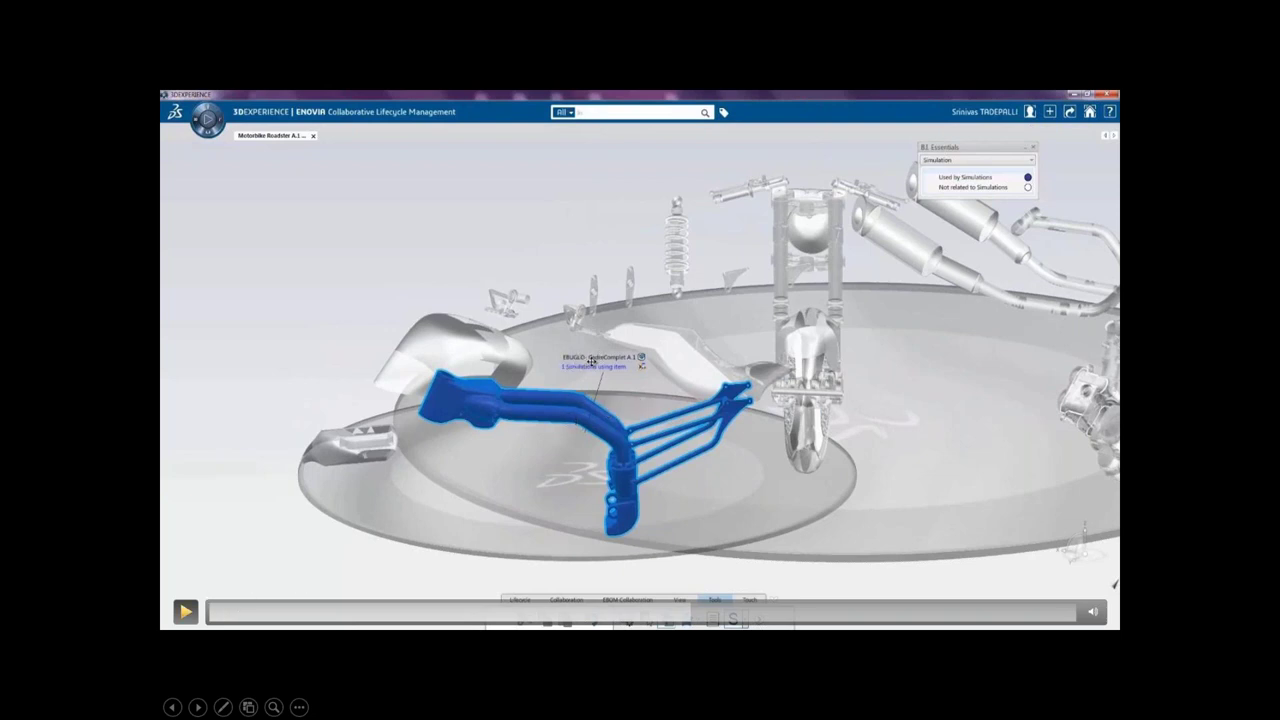
left_click(186, 611)
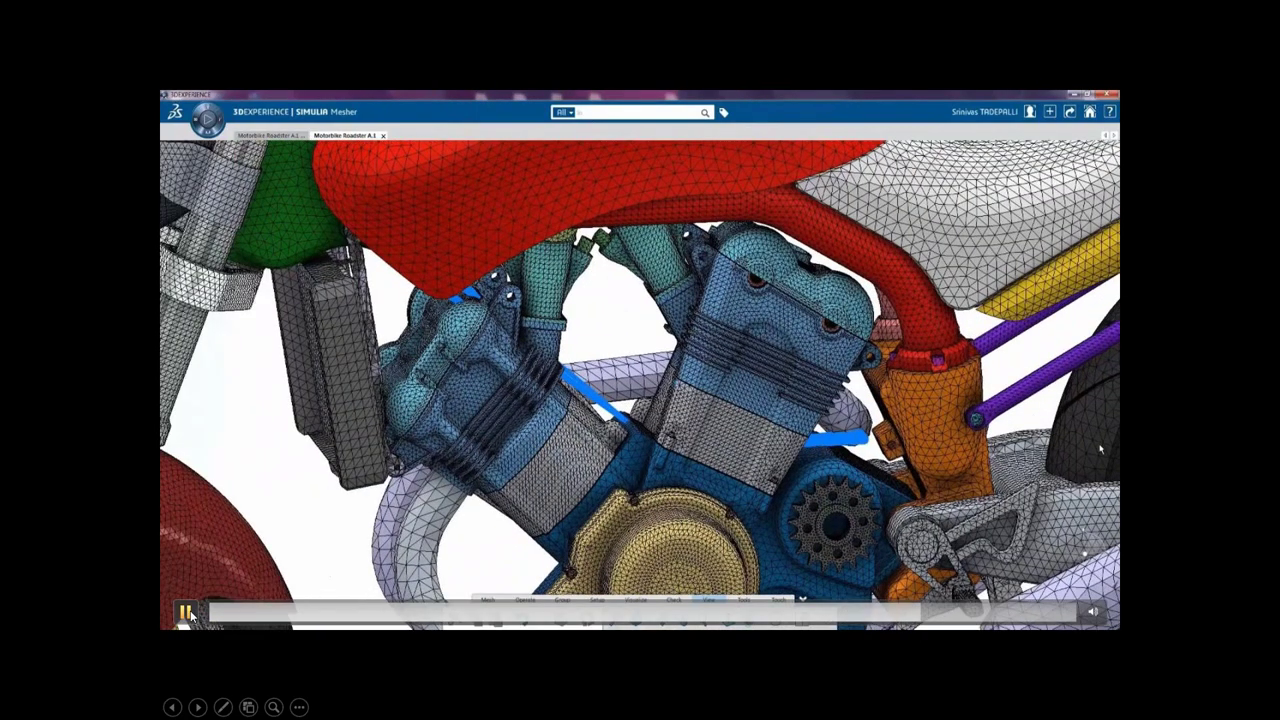
key("Right")
key("Right")
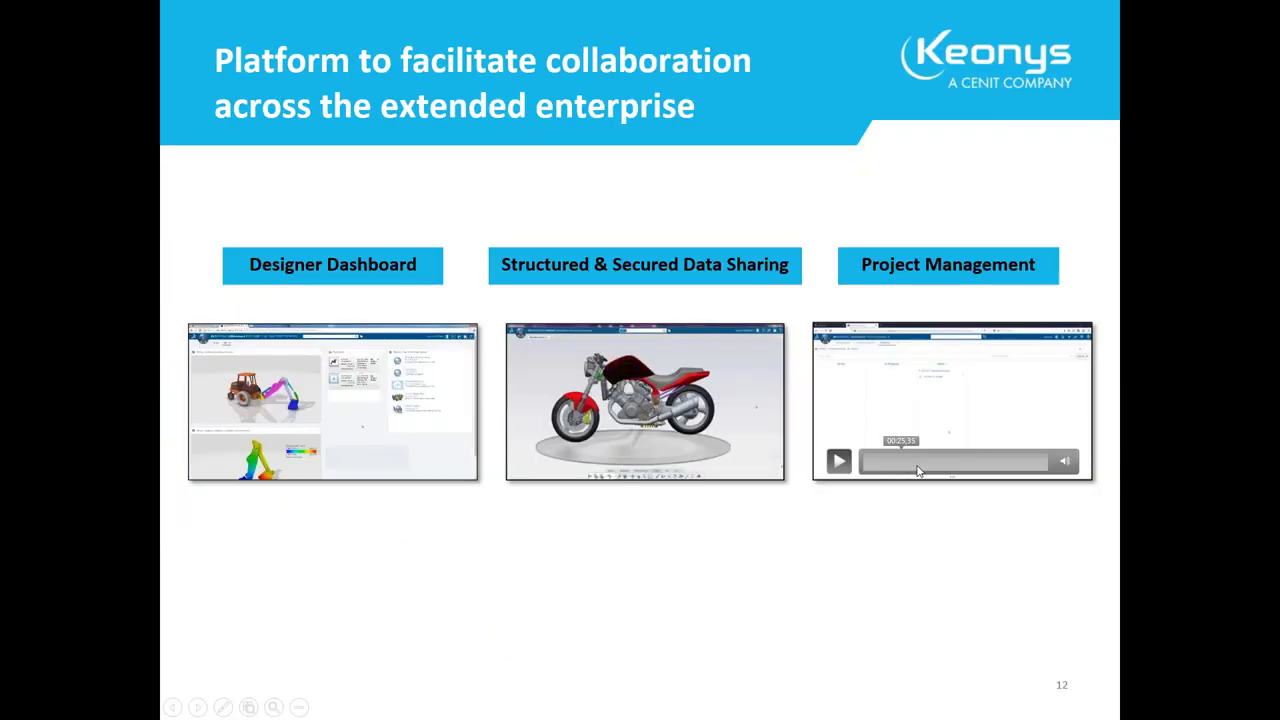
left_click(839, 461)
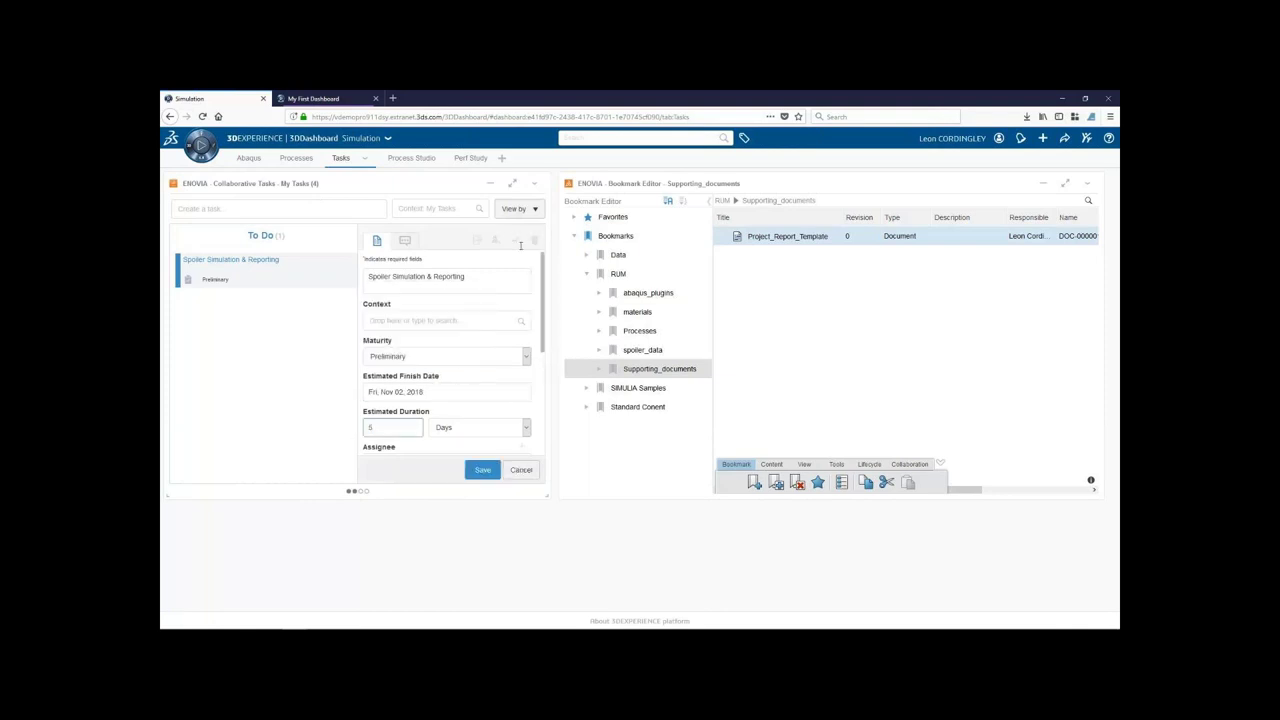
Step: Assign the Spoiler Simulation & Reporting task to the colleague found by searching for their first name
scroll(544, 293, "down", 2)
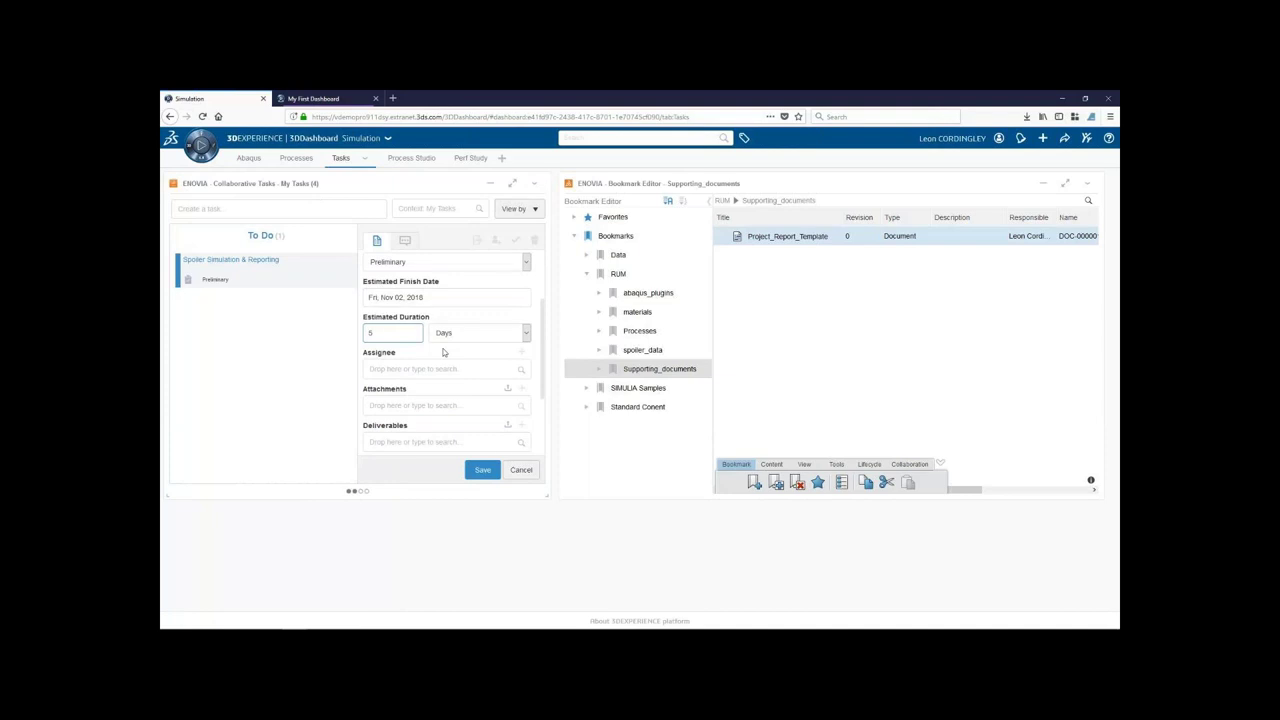
left_click(427, 369)
type("alan")
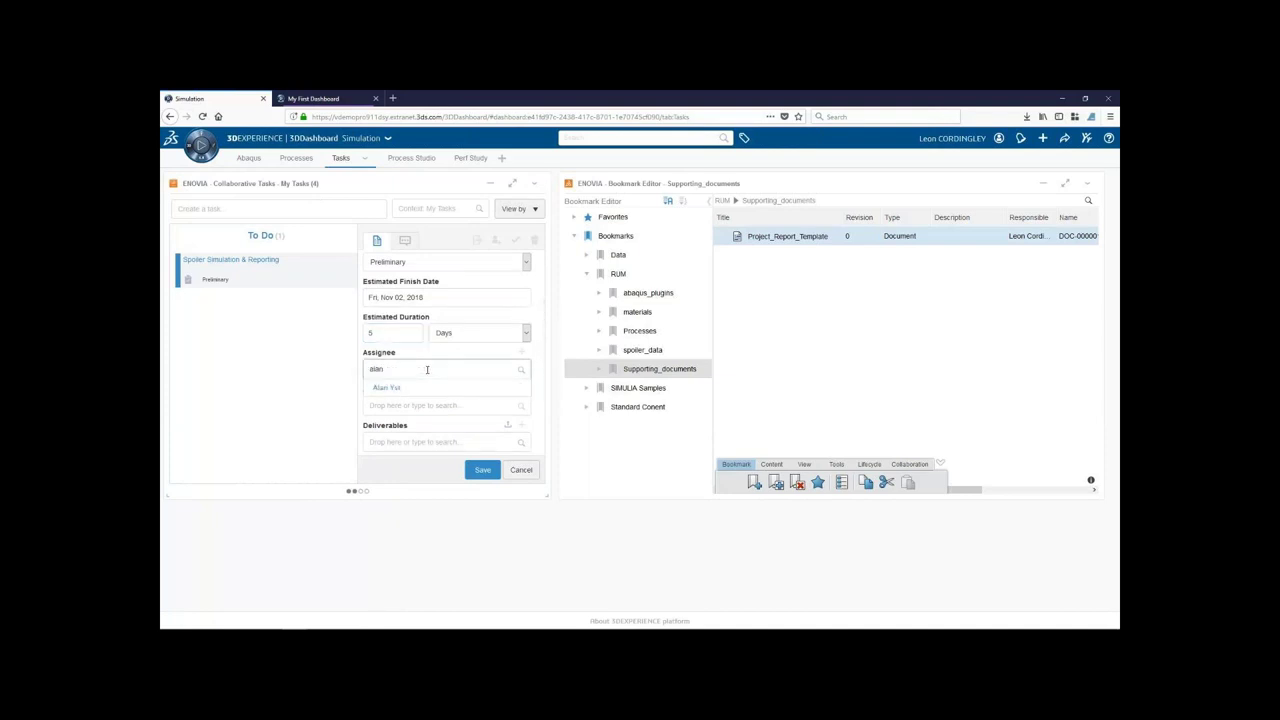
left_click(427, 391)
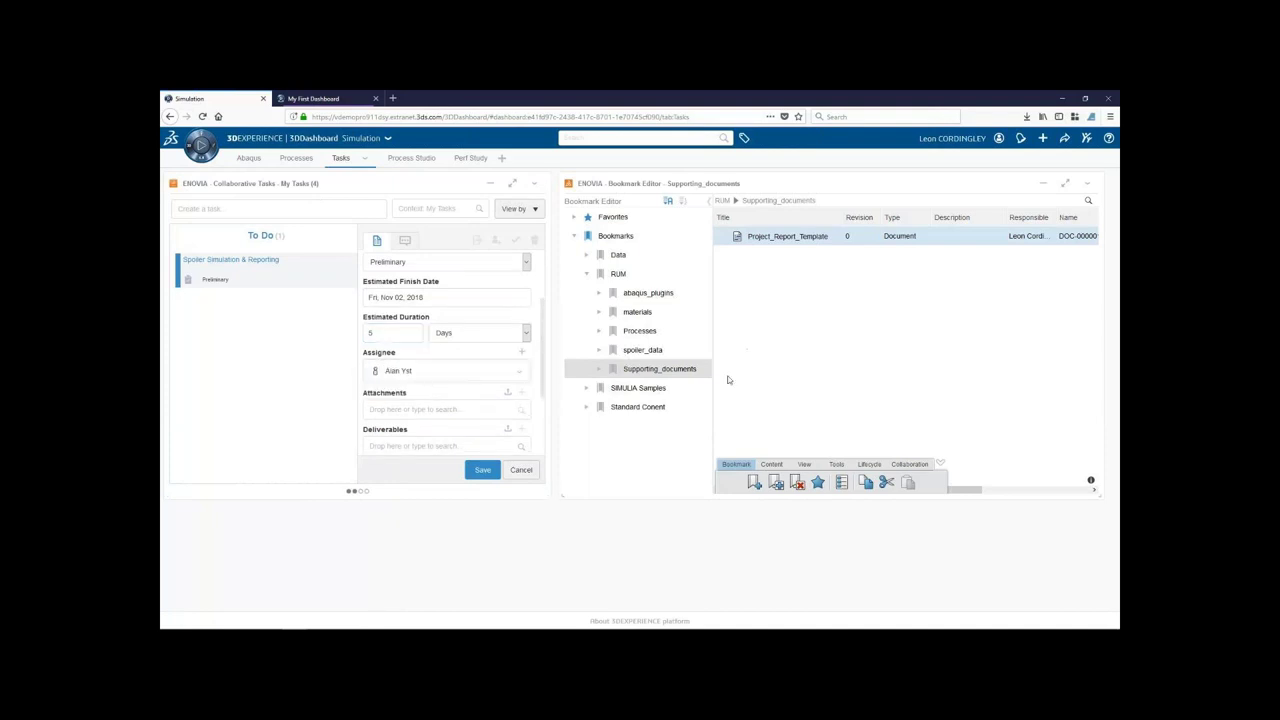
Step: Attach the spoiler document from spoiler_data to the task and add Project_Report_Template from Supporting_documents as its deliverable
left_click(683, 350)
left_click_drag(759, 242, 437, 412)
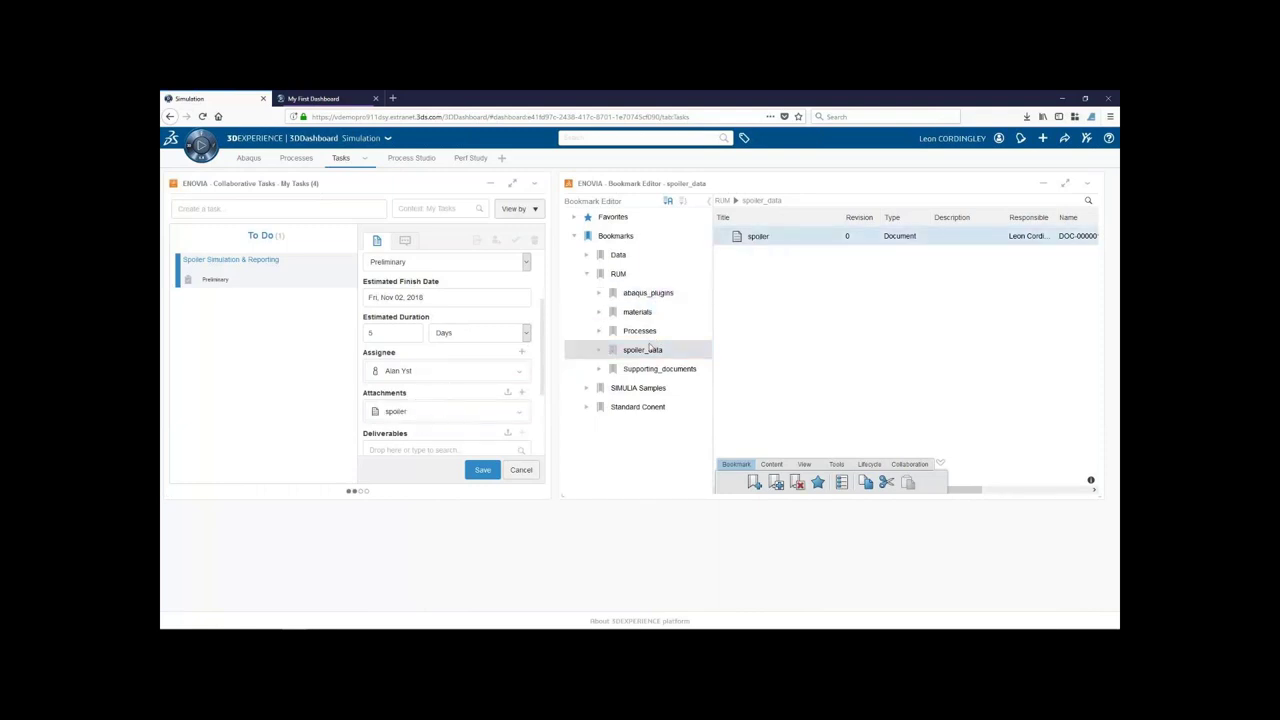
left_click(655, 368)
left_click_drag(787, 237, 408, 446)
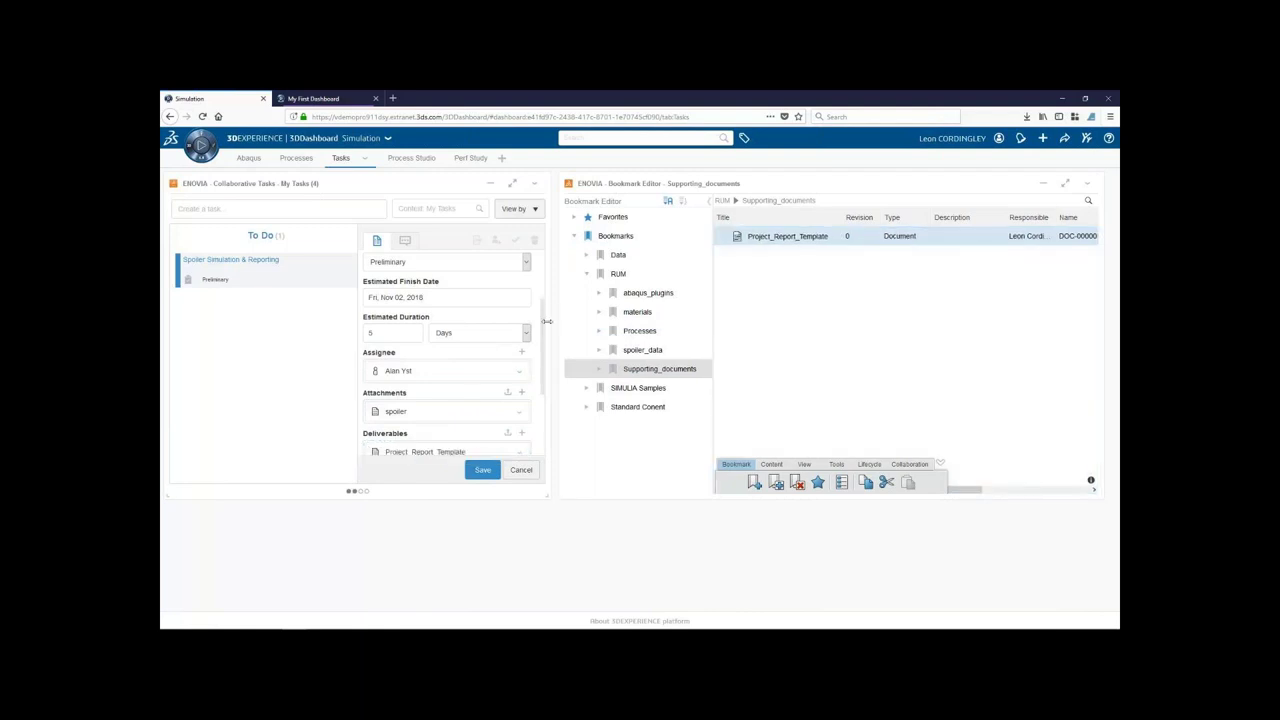
Step: Enter the task description "Please complete this simulation and report as usual" and save the task
scroll(467, 381, "down", 3)
left_click(467, 381)
type("Please complete this simulation and report as usual")
left_click(484, 470)
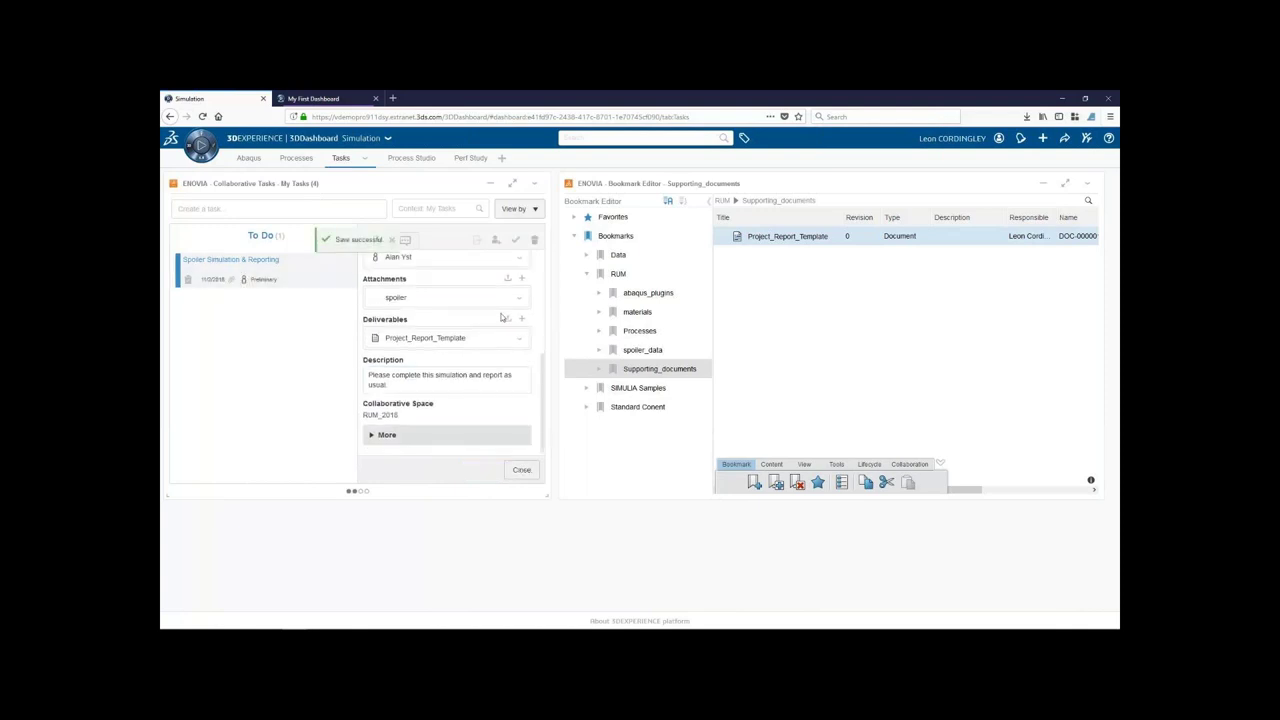
Step: Set the Spoiler Simulation & Reporting task's maturity to Ready
scroll(530, 370, "up", 5)
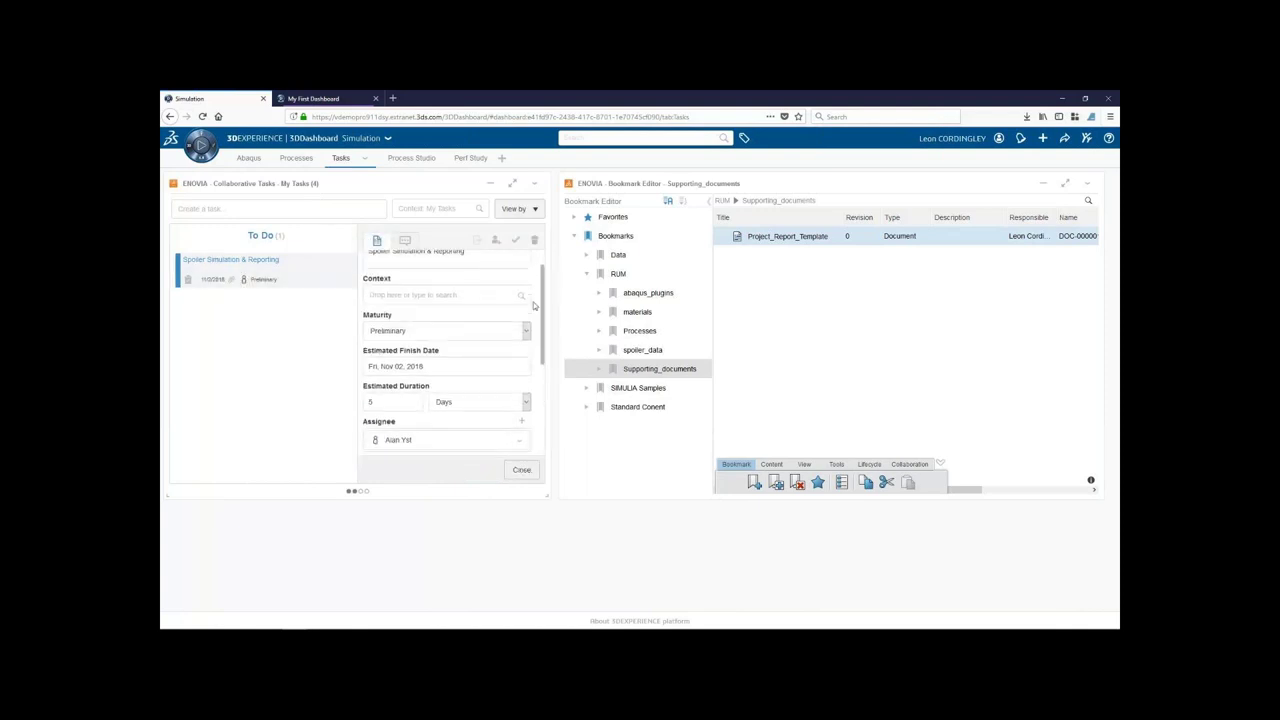
left_click(524, 331)
left_click(444, 358)
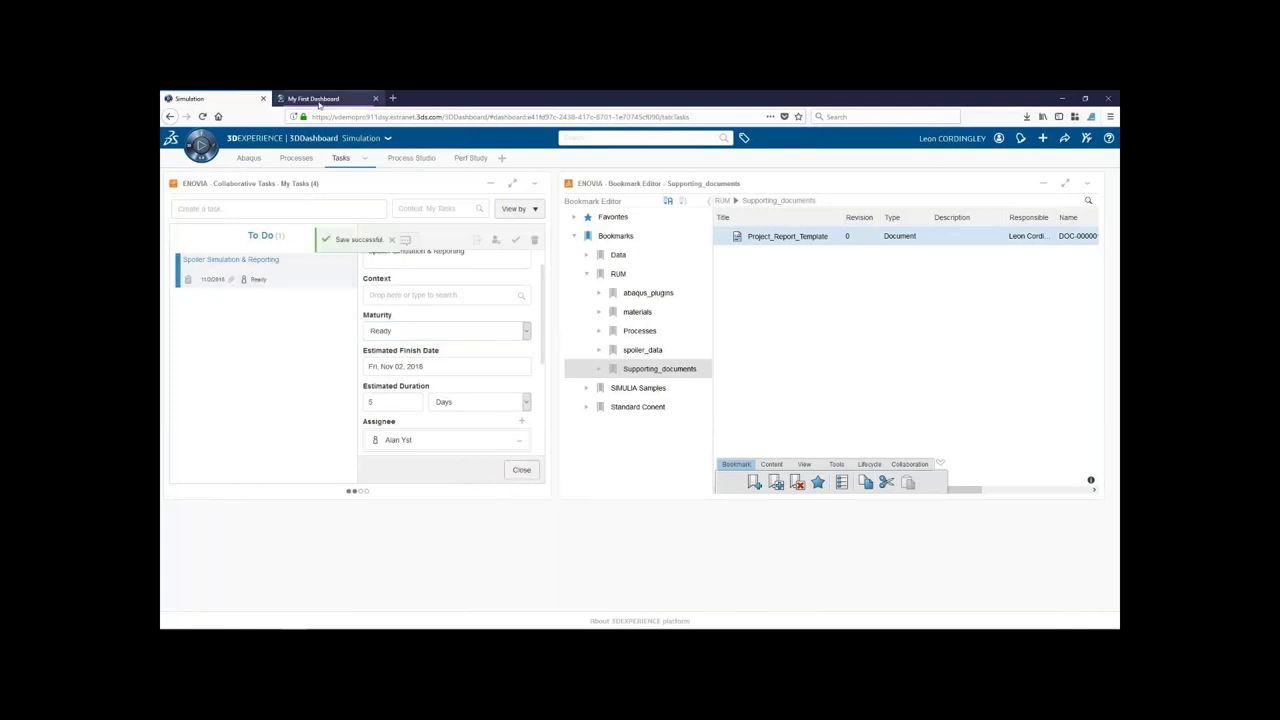
Step: Switch to the assignee's My First Dashboard and review the details of the Spoiler Simulation & Reporting task
left_click(315, 98)
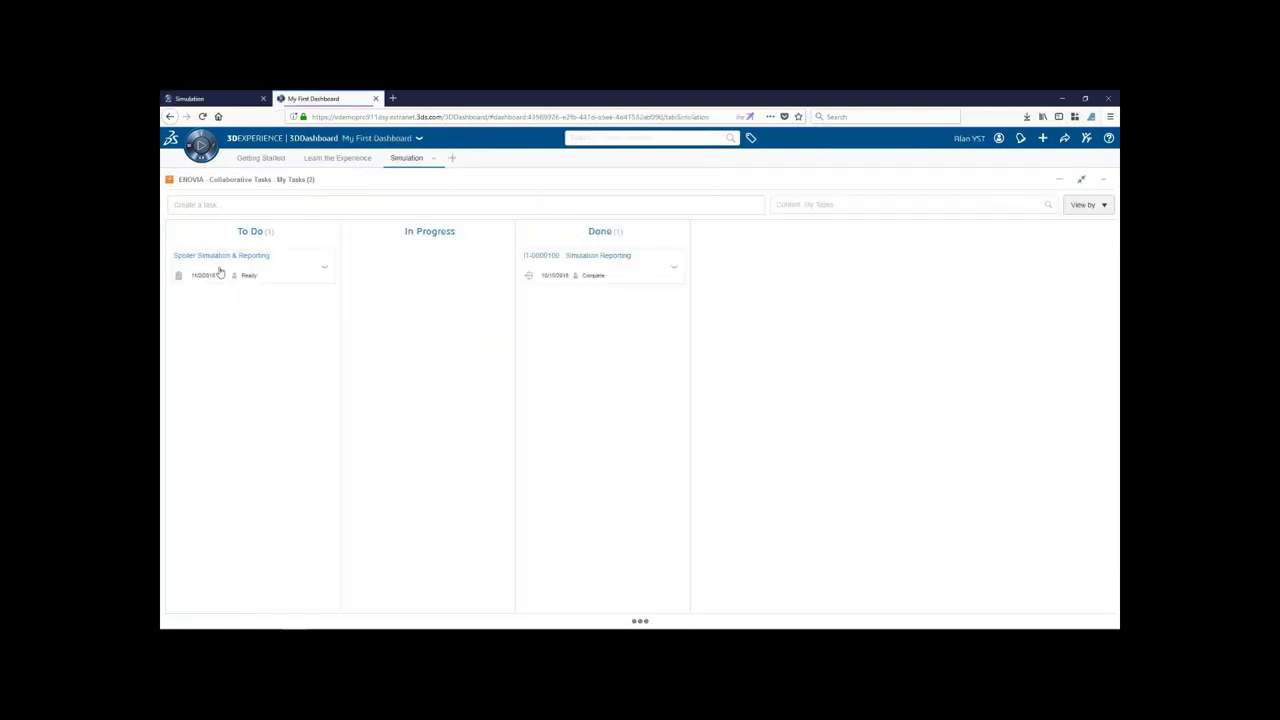
left_click(232, 268)
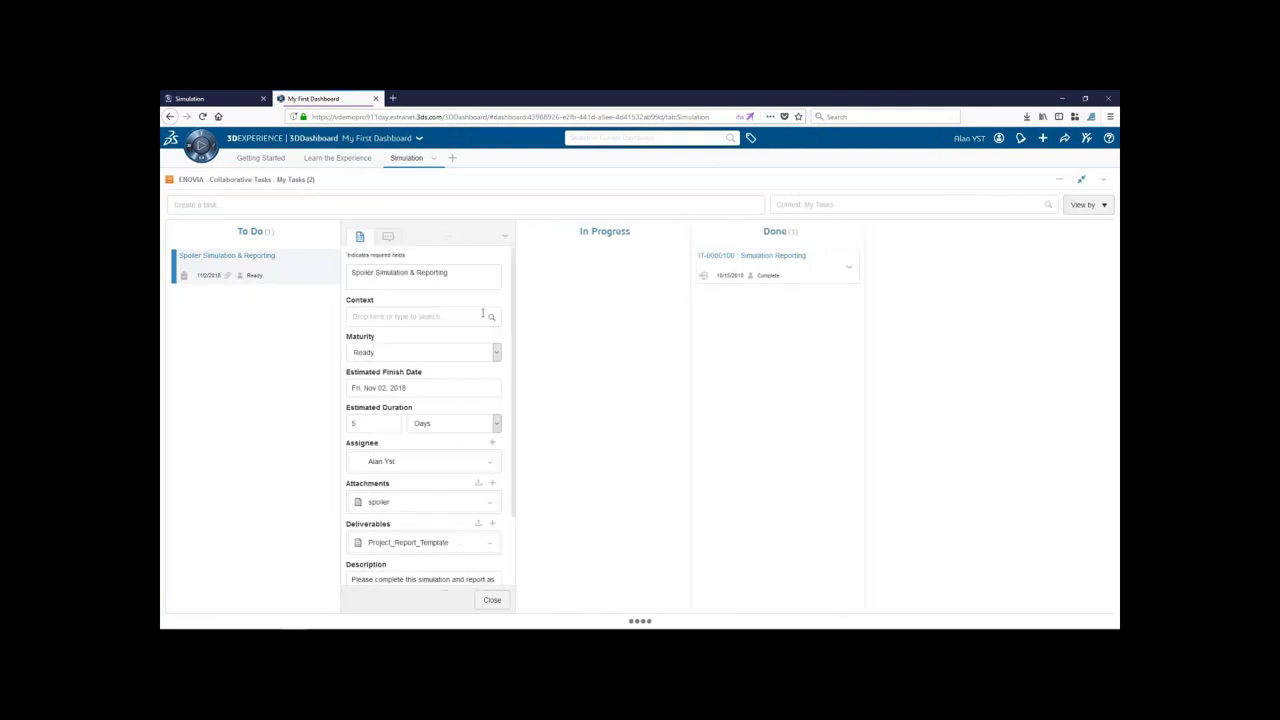
scroll(509, 330, "down", 3)
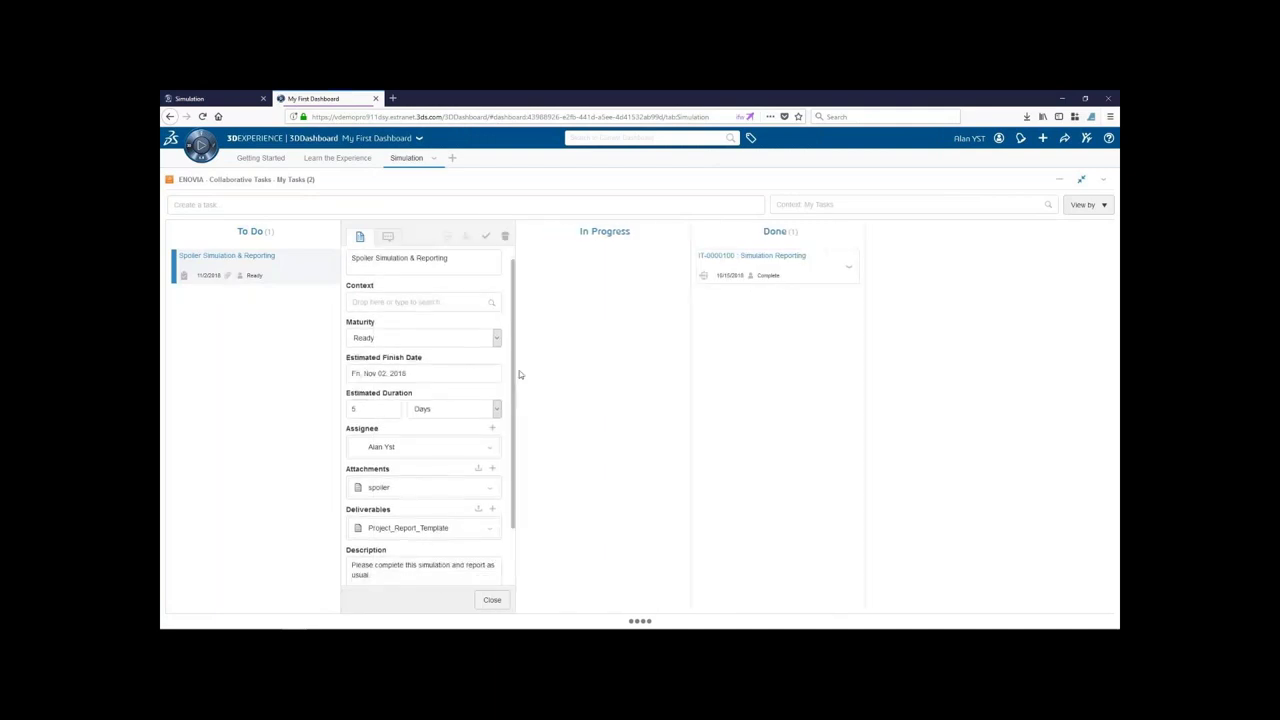
Step: Restore the maximized task widget and create an Abaqus study titled "Spoiler Simulation" without a description
left_click(1078, 182)
left_click(979, 391)
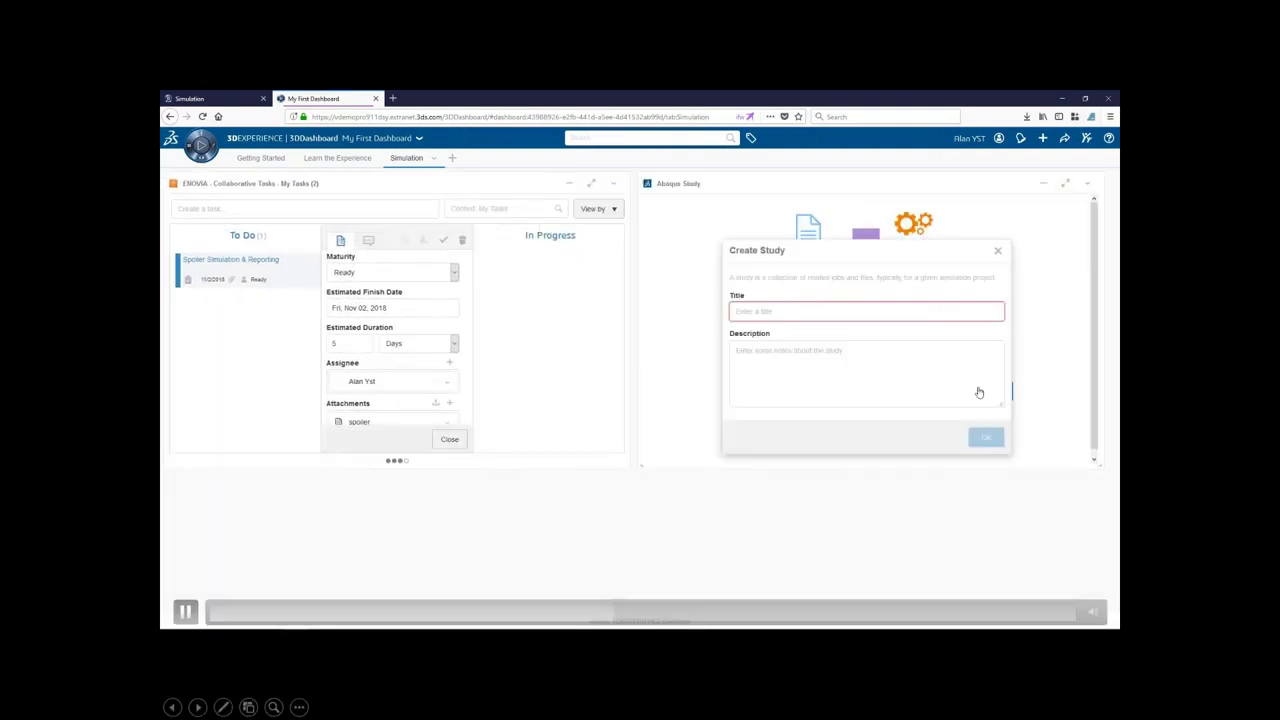
left_click(873, 317)
type("Spoiler Simula")
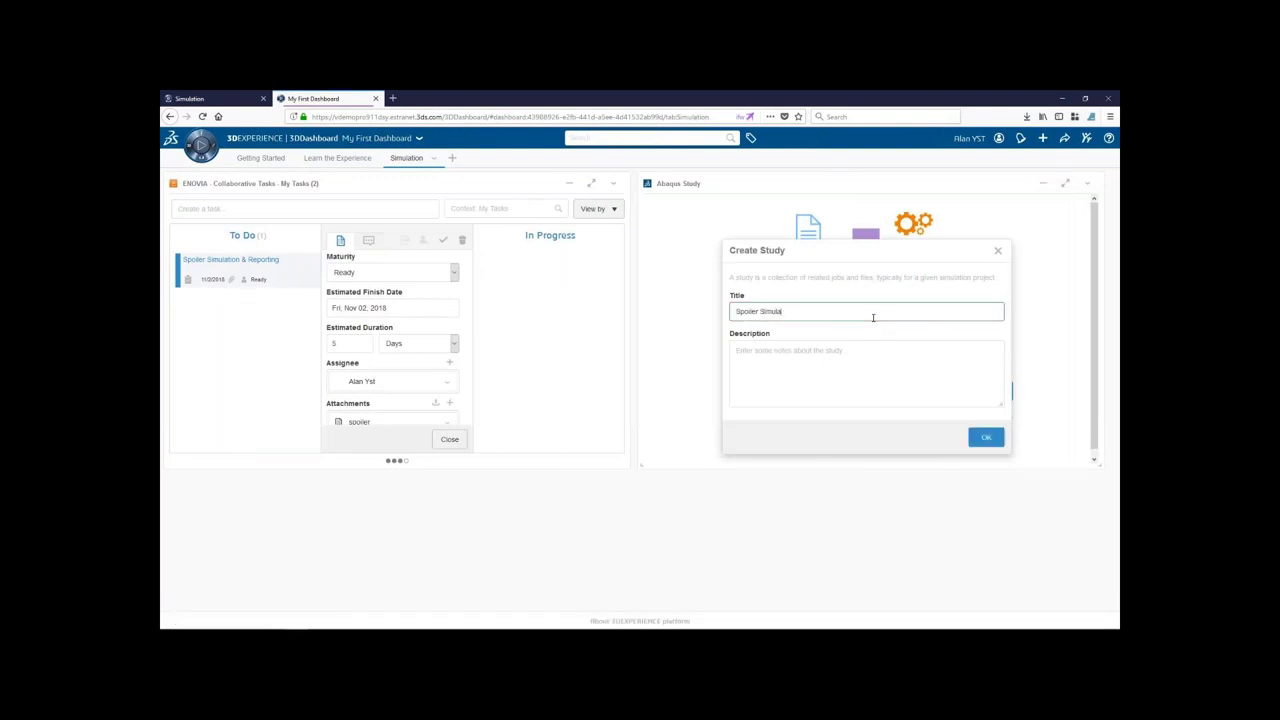
left_click(846, 355)
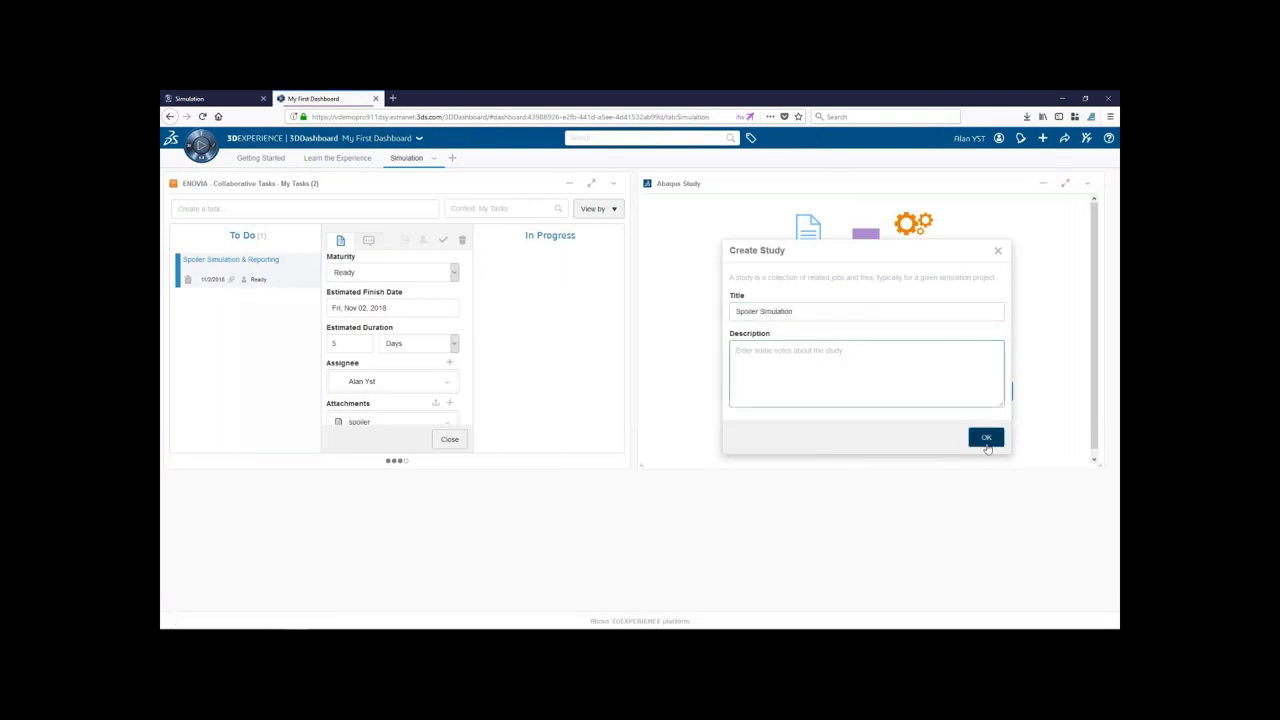
left_click(985, 437)
Step: Start creating a new job in the Spoiler Simulation study
left_click(1038, 214)
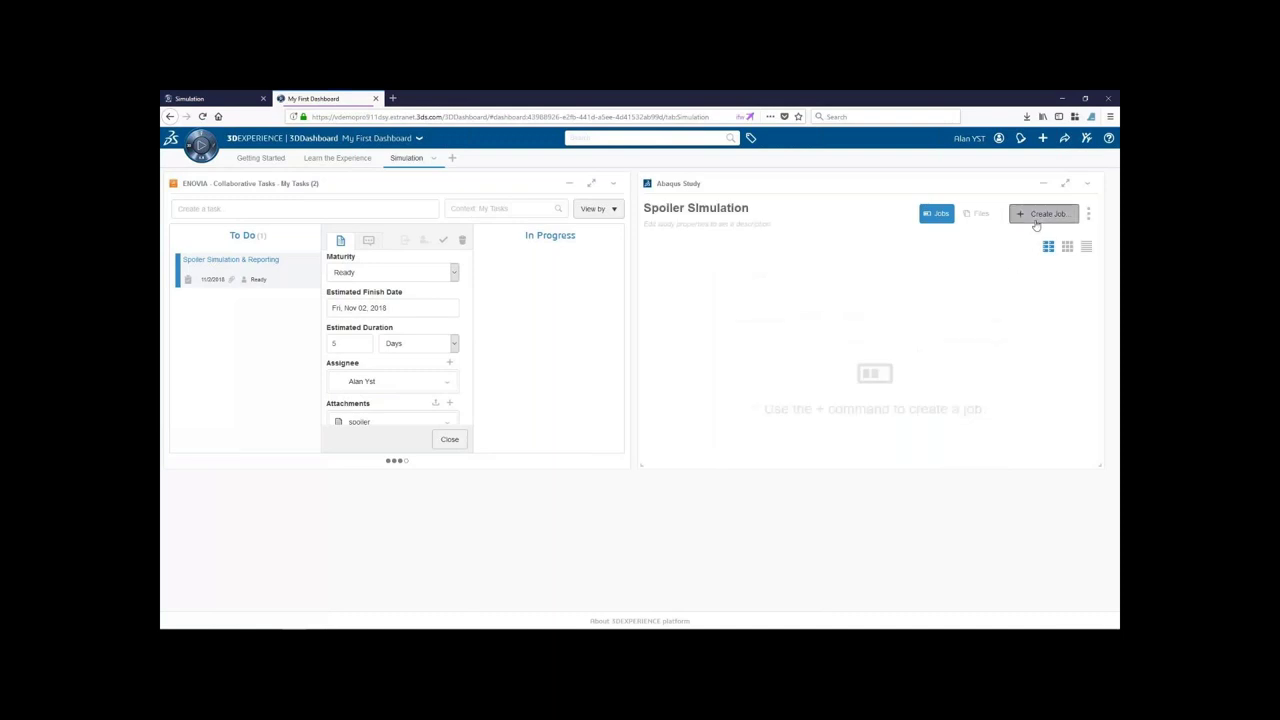
left_click(1067, 443)
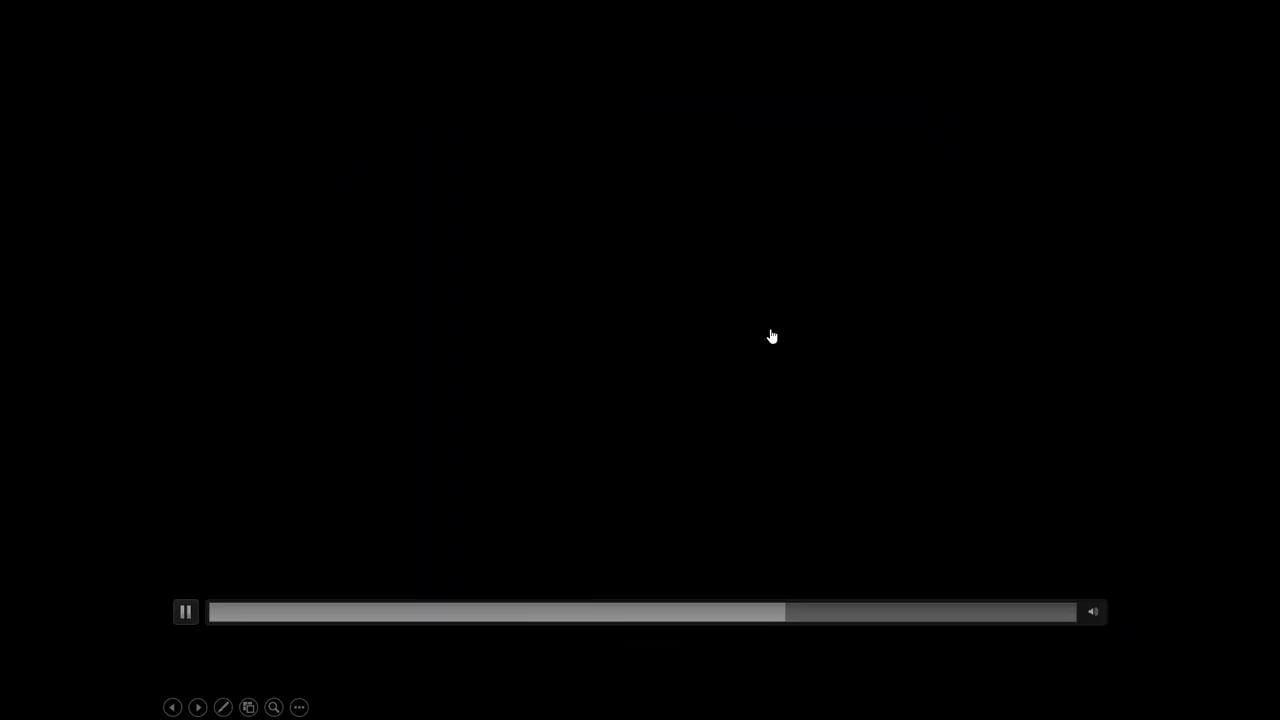
key("Right")
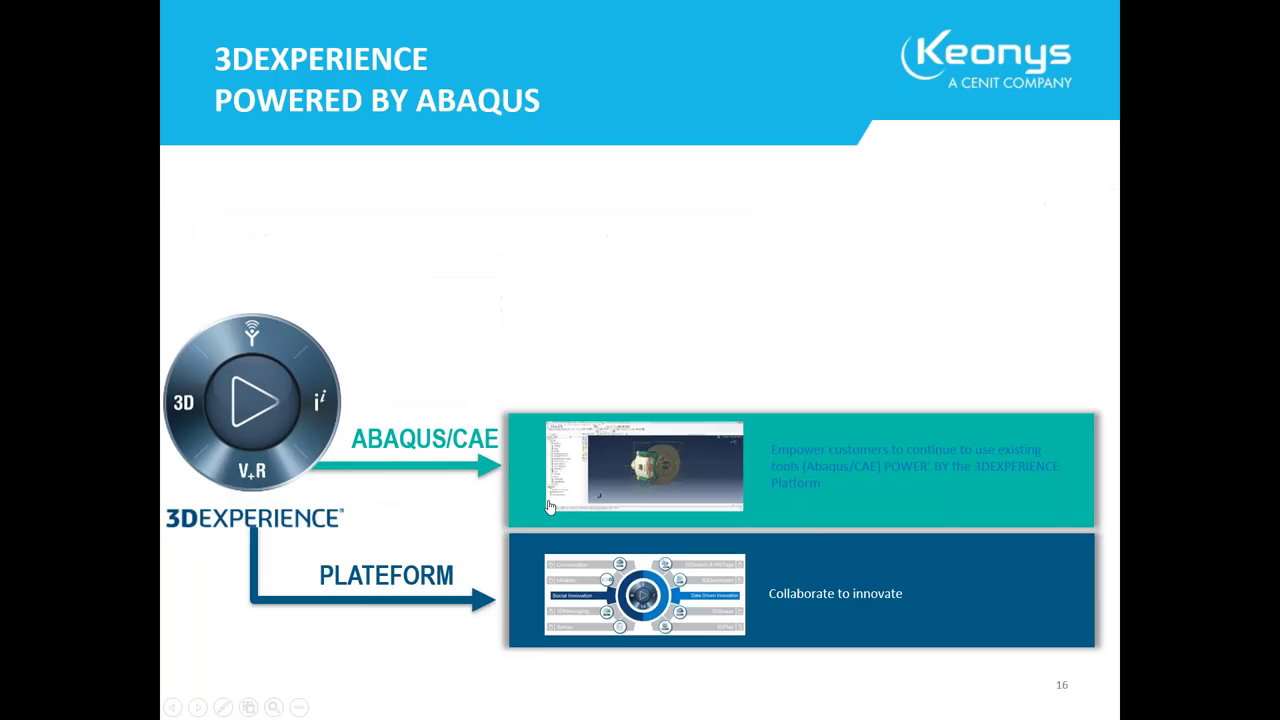
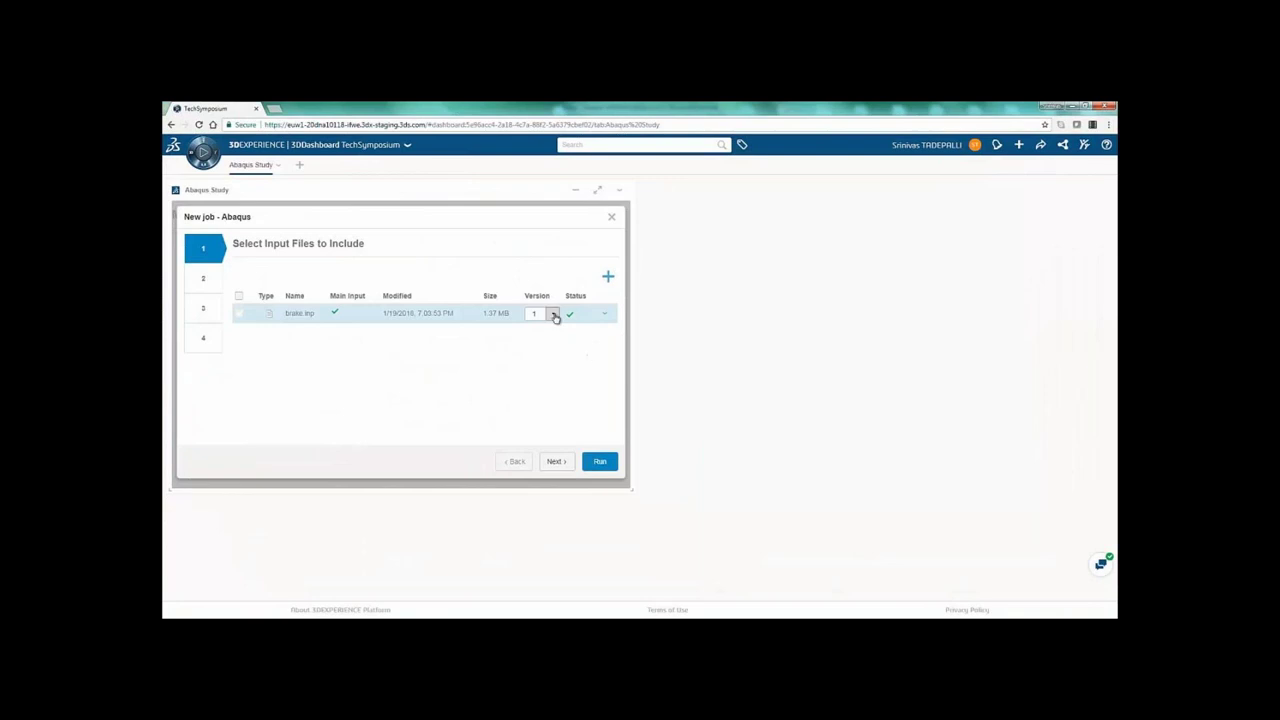
Step: Keep version 1 of brake.inp as the job's main input, proceed to the solver arguments, and enlarge the Abaqus Study widget
left_click(548, 333)
left_click(604, 313)
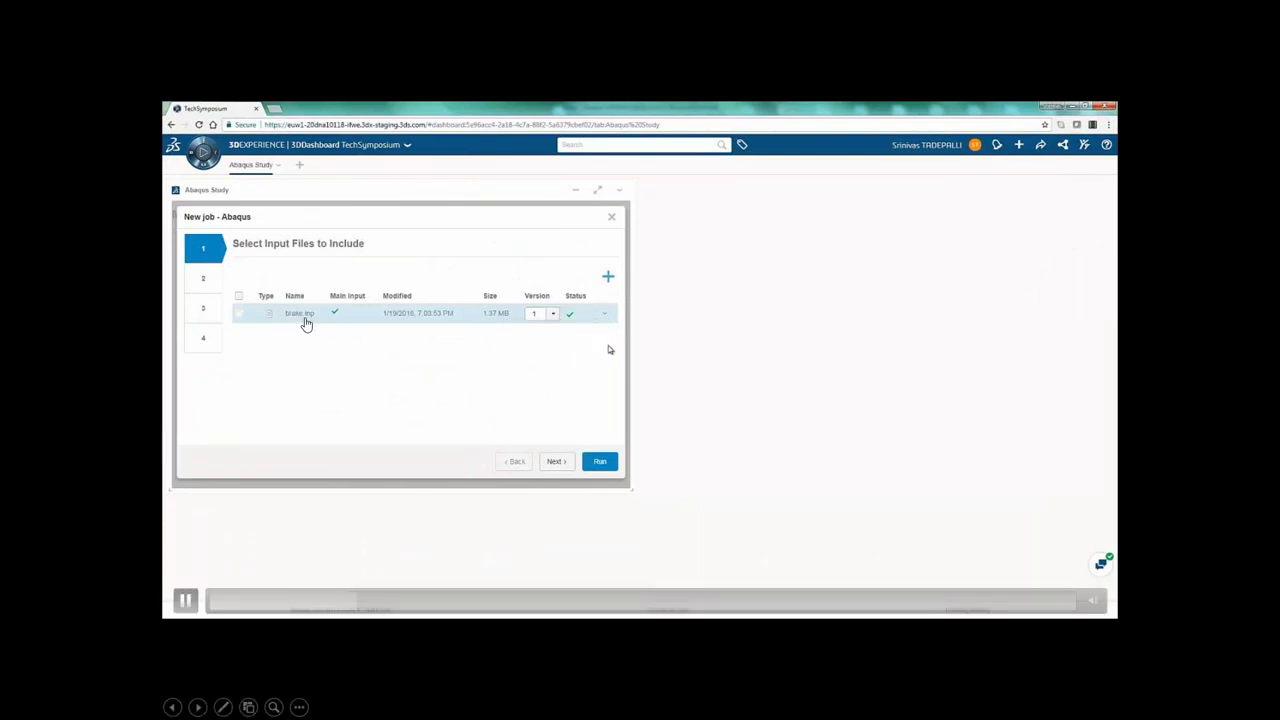
left_click(608, 277)
left_click(590, 391)
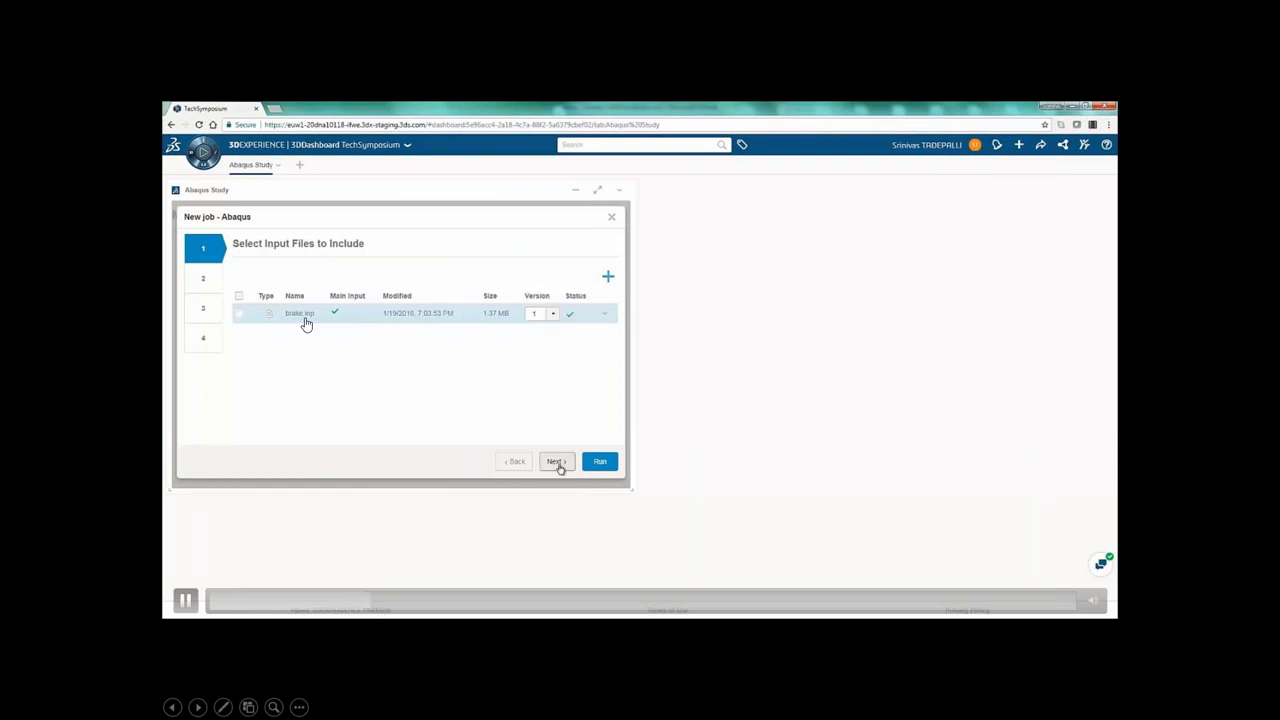
left_click(558, 462)
left_click_drag(629, 490, 711, 550)
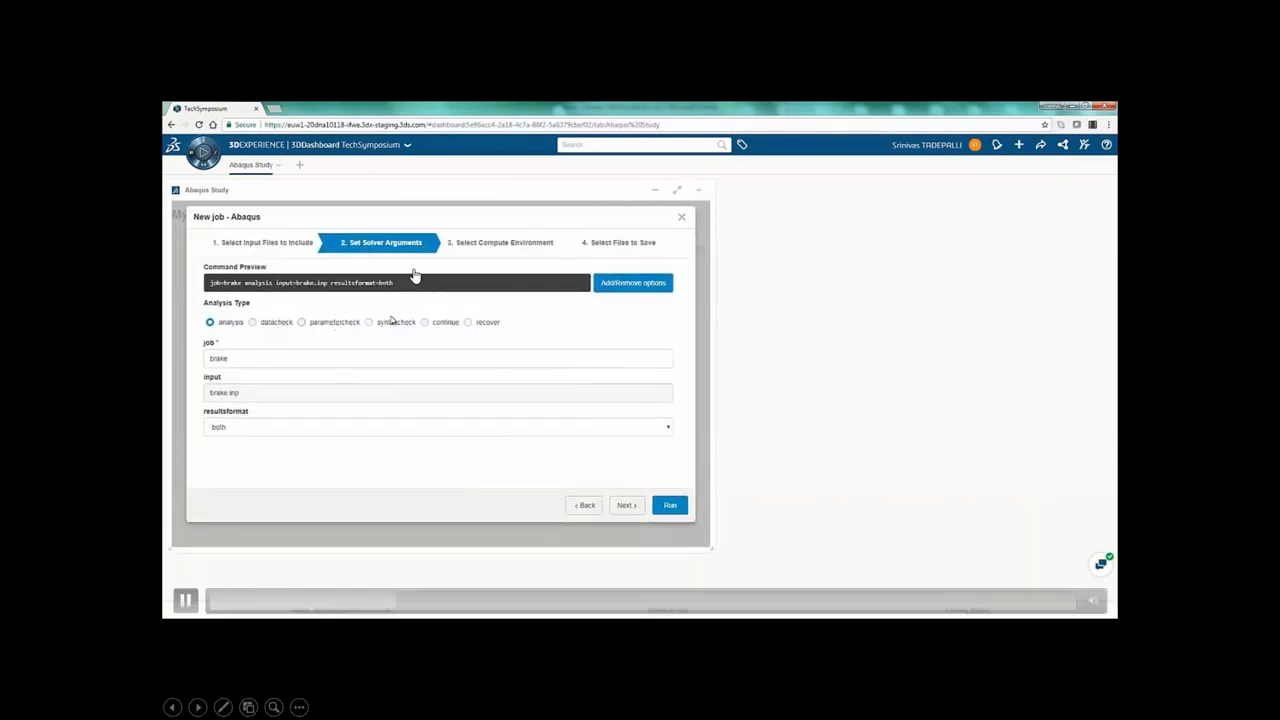
Step: Edit the job name in the solver arguments and continue to the compute environment selection
left_click(327, 357)
type("br")
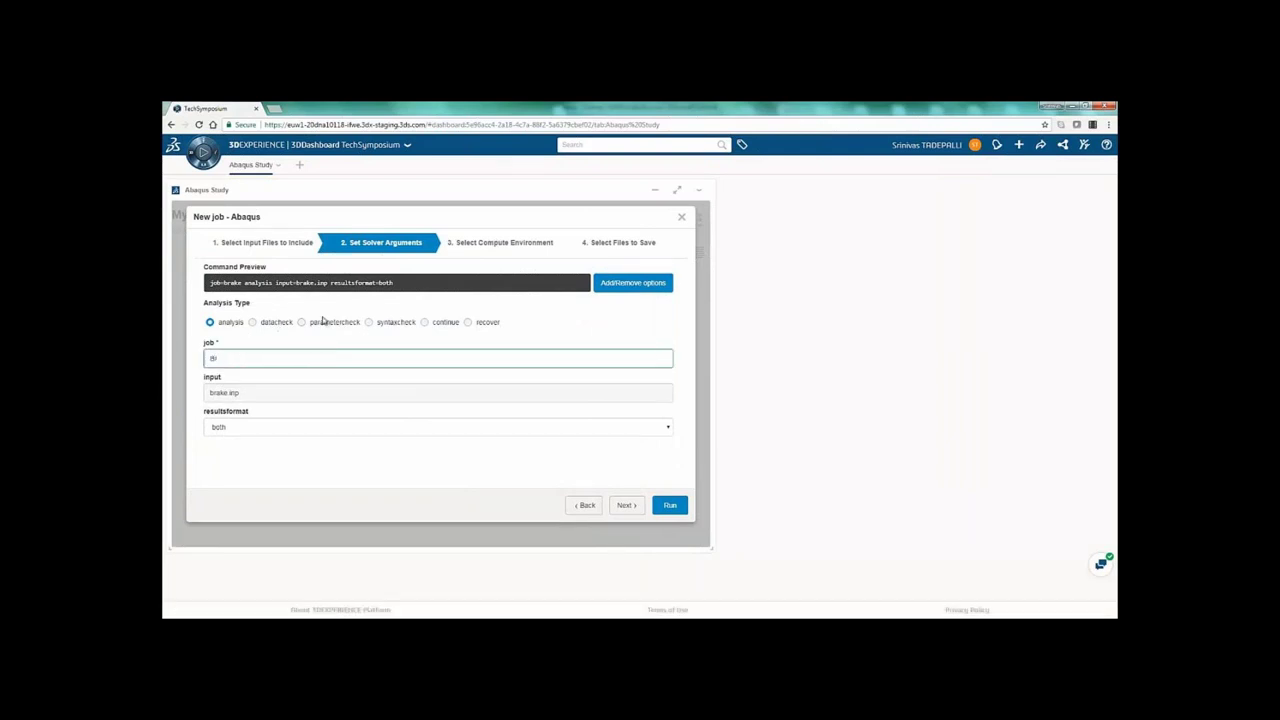
mouse_move(434, 600)
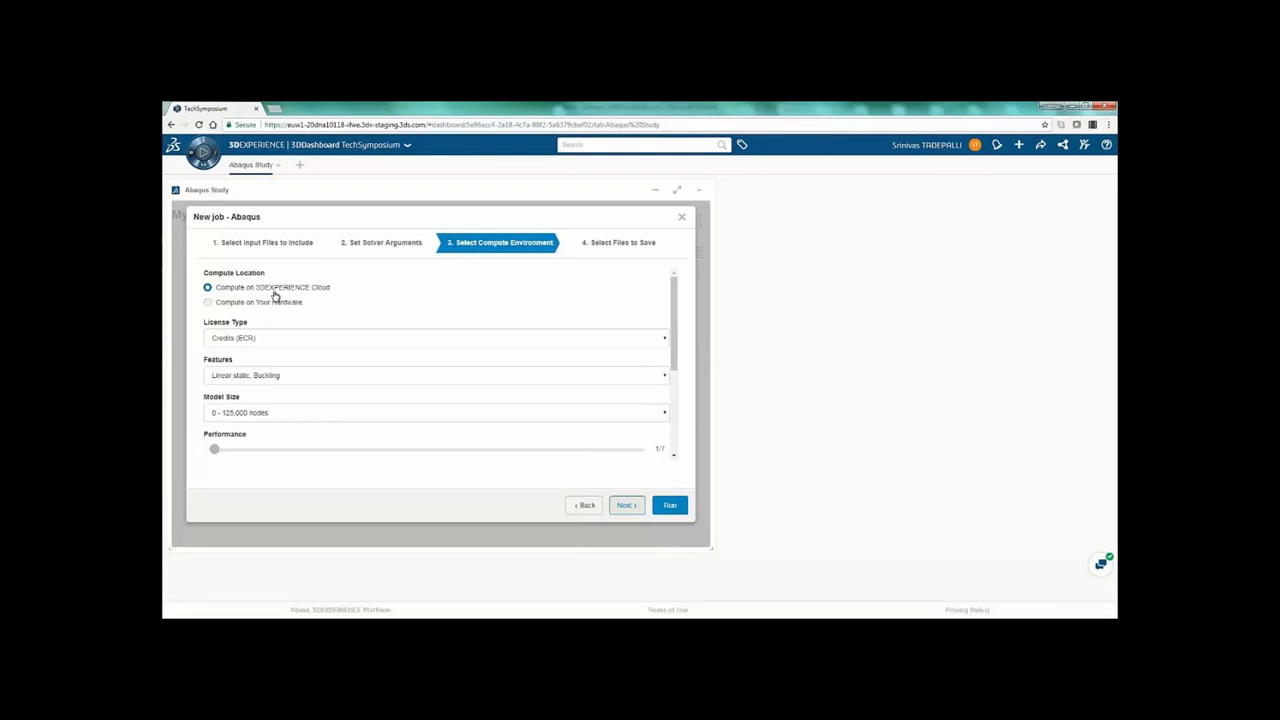
mouse_move(277, 297)
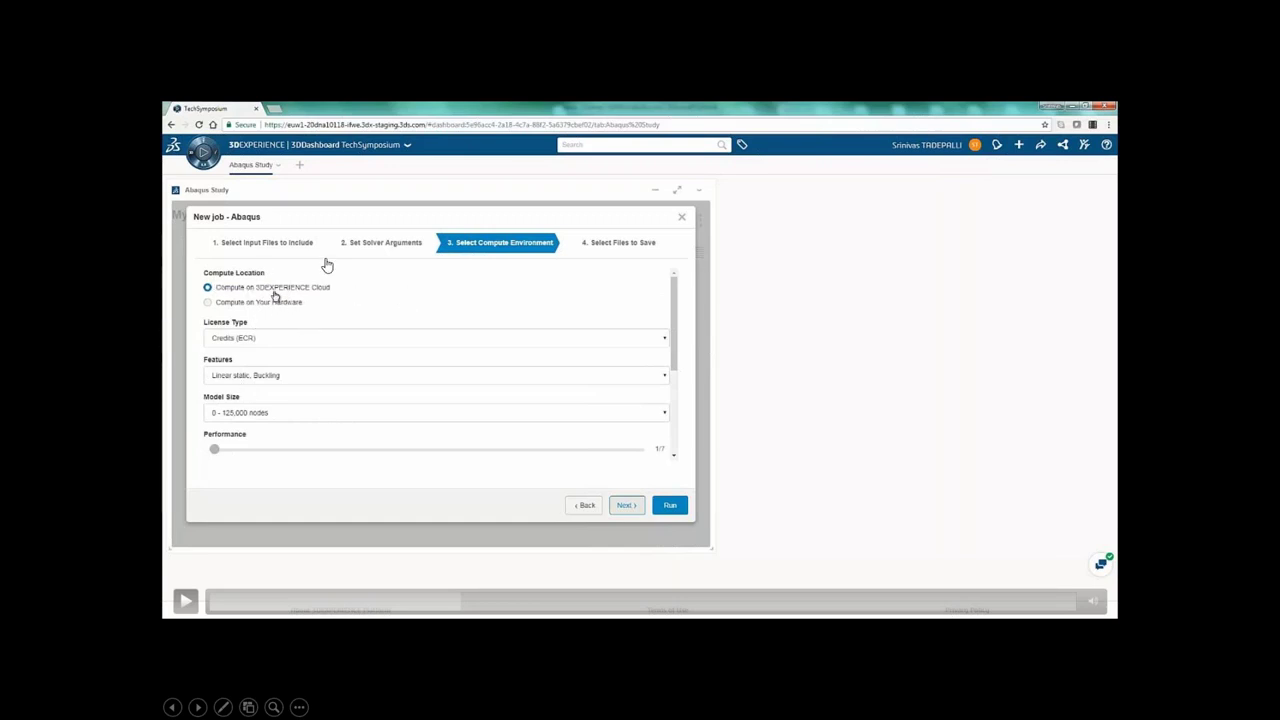
left_click(186, 603)
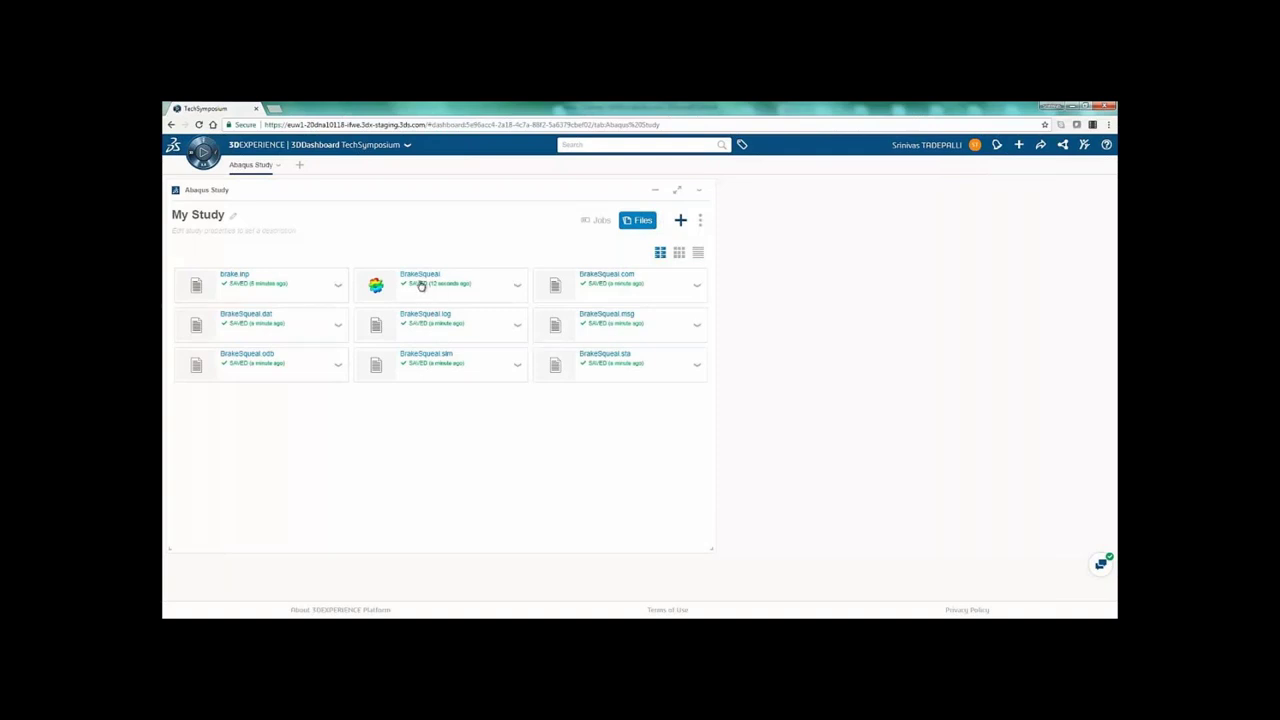
mouse_move(397, 531)
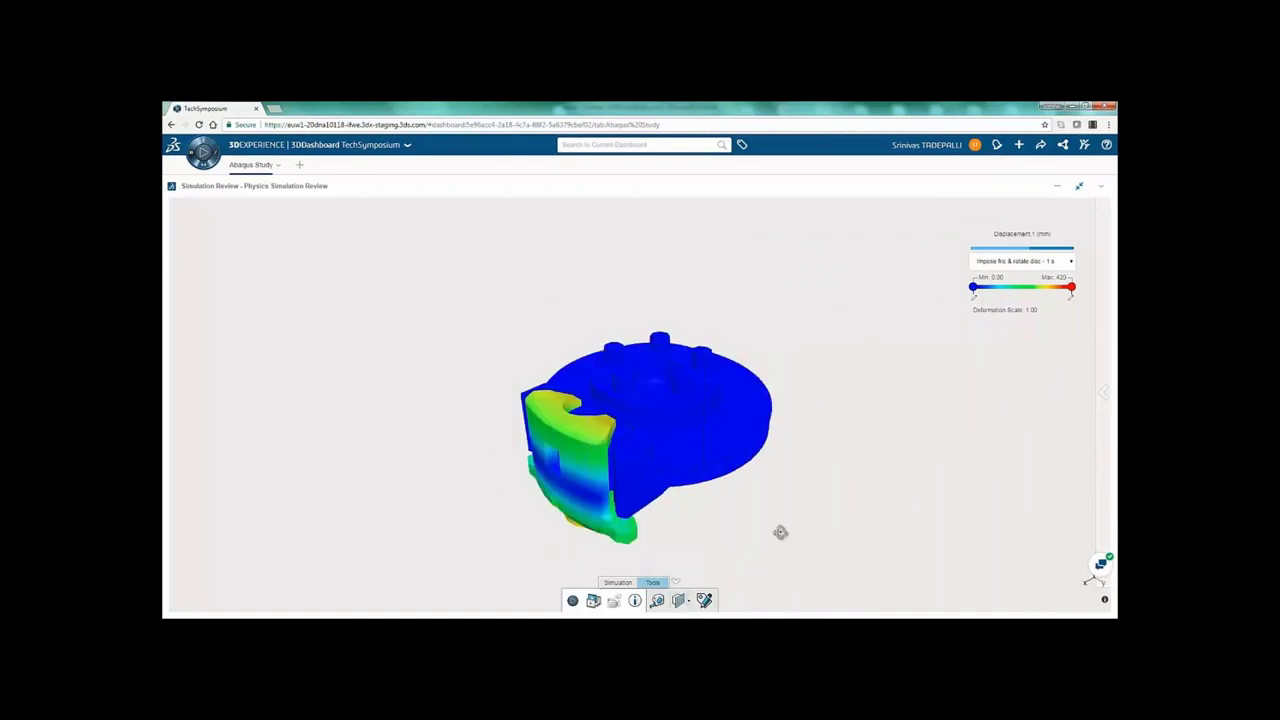
Step: Share a copy of the Physics Simulation Review widget with the colleague, adding the message "please see the results"
left_click(1100, 186)
left_click(1086, 201)
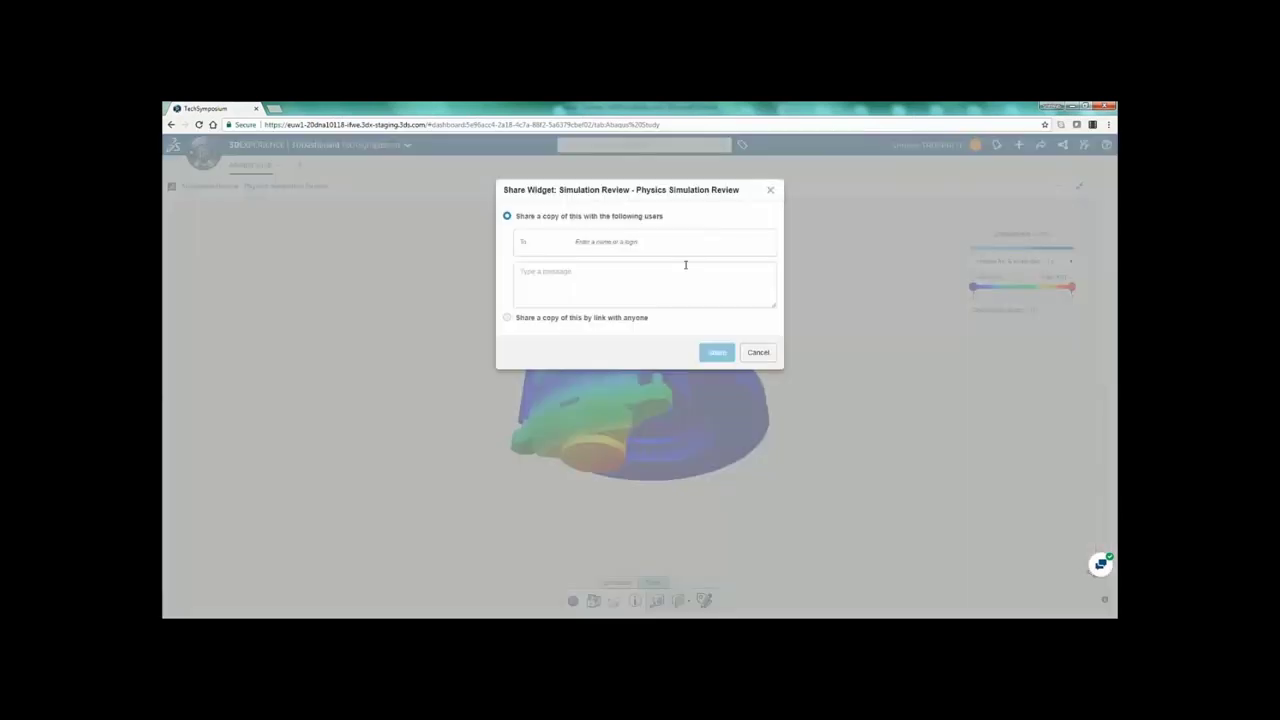
left_click(637, 243)
type("ymdgy")
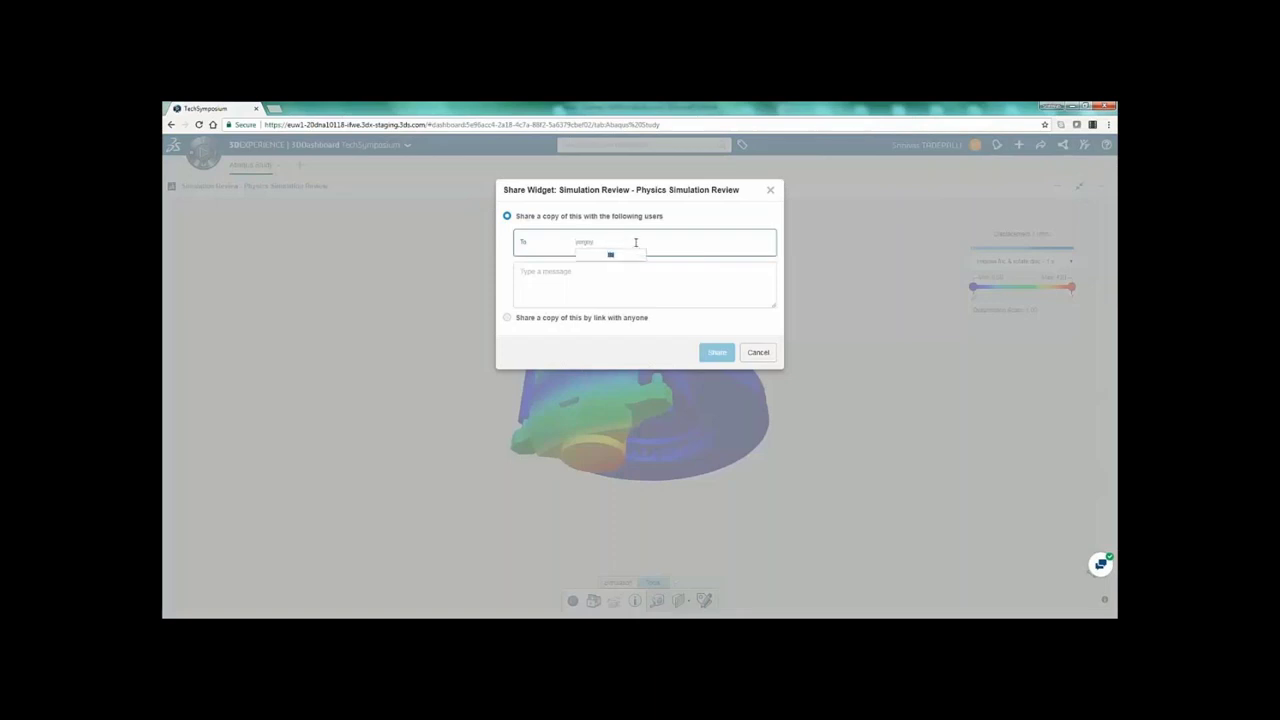
left_click(609, 255)
left_click(594, 273)
type("please see the results")
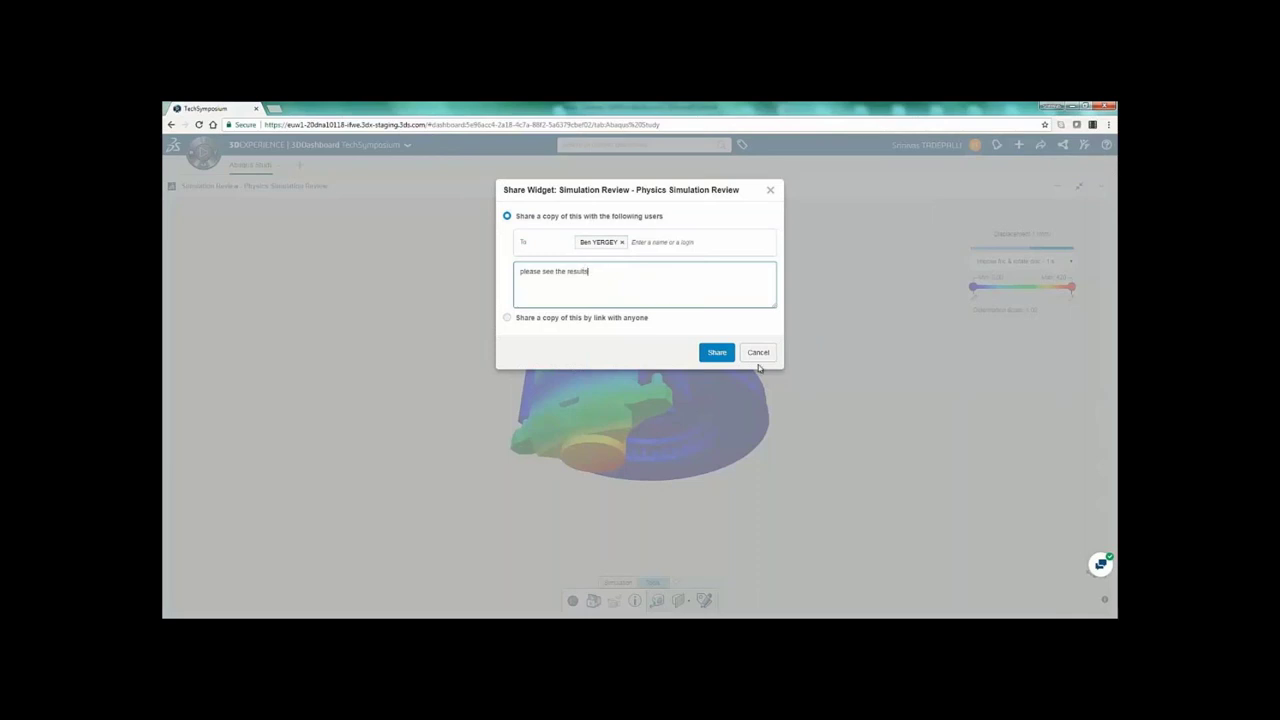
left_click(717, 352)
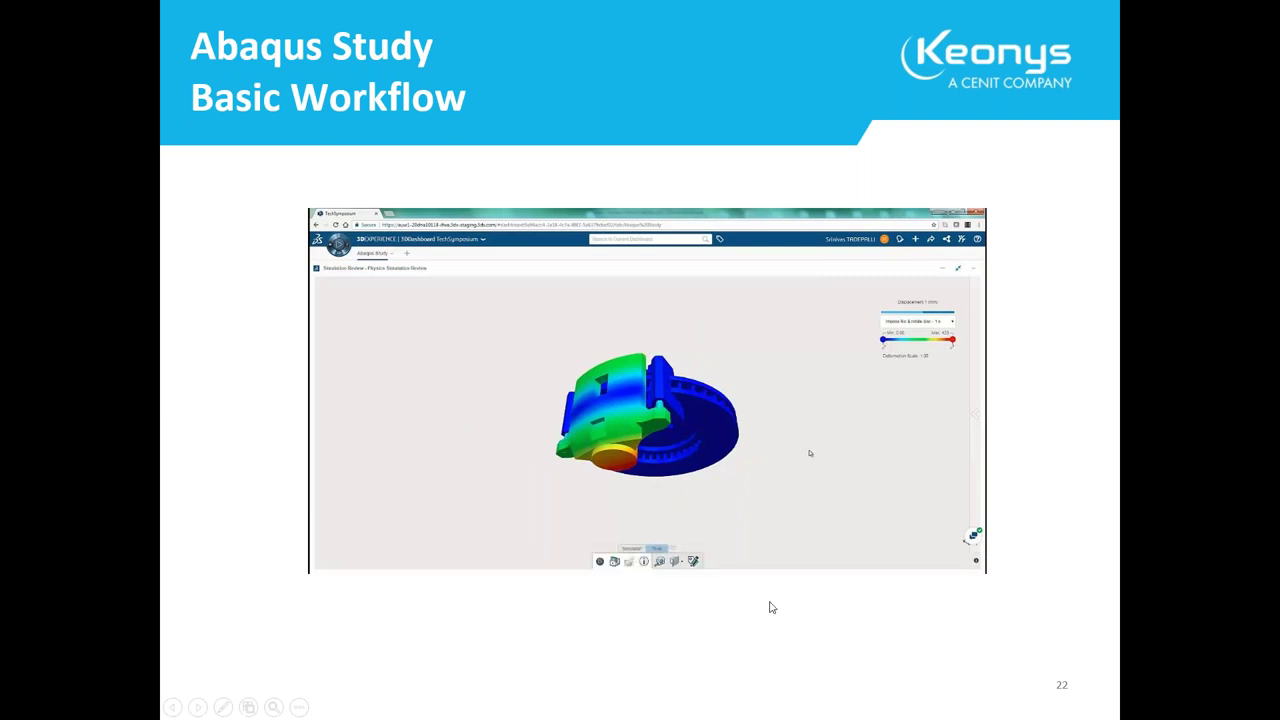
left_click(600, 603)
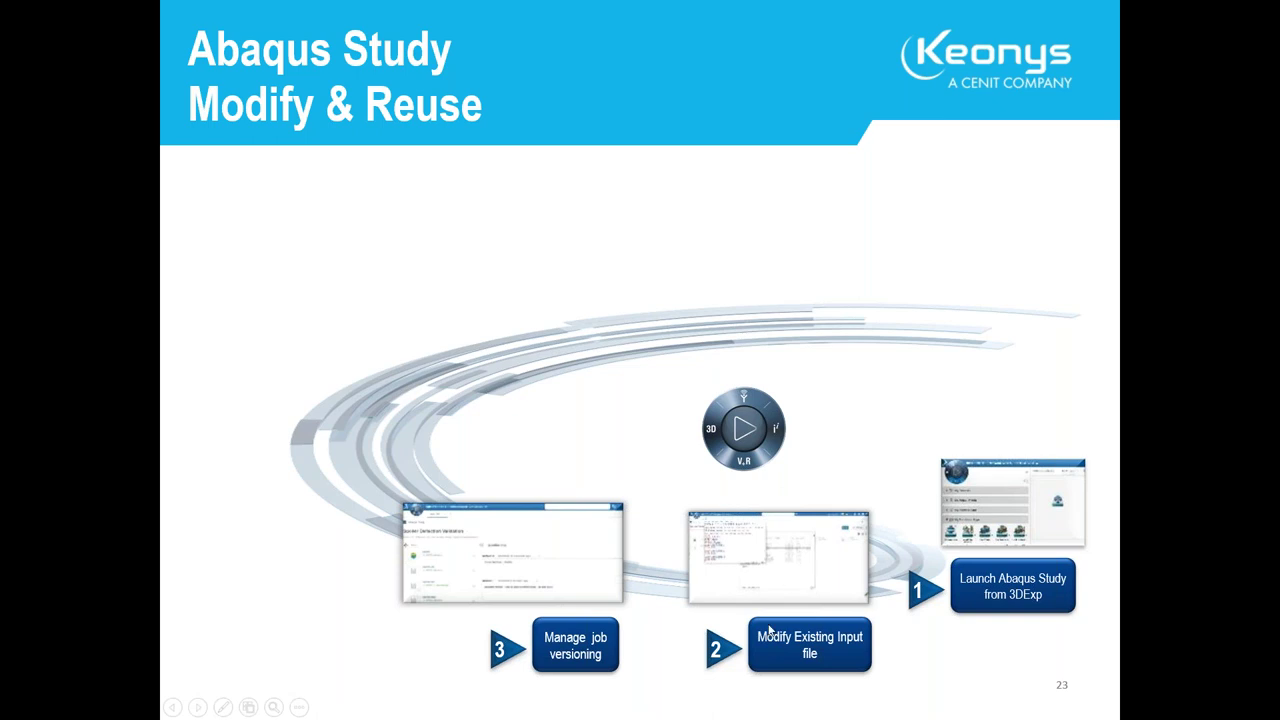
left_click(480, 557)
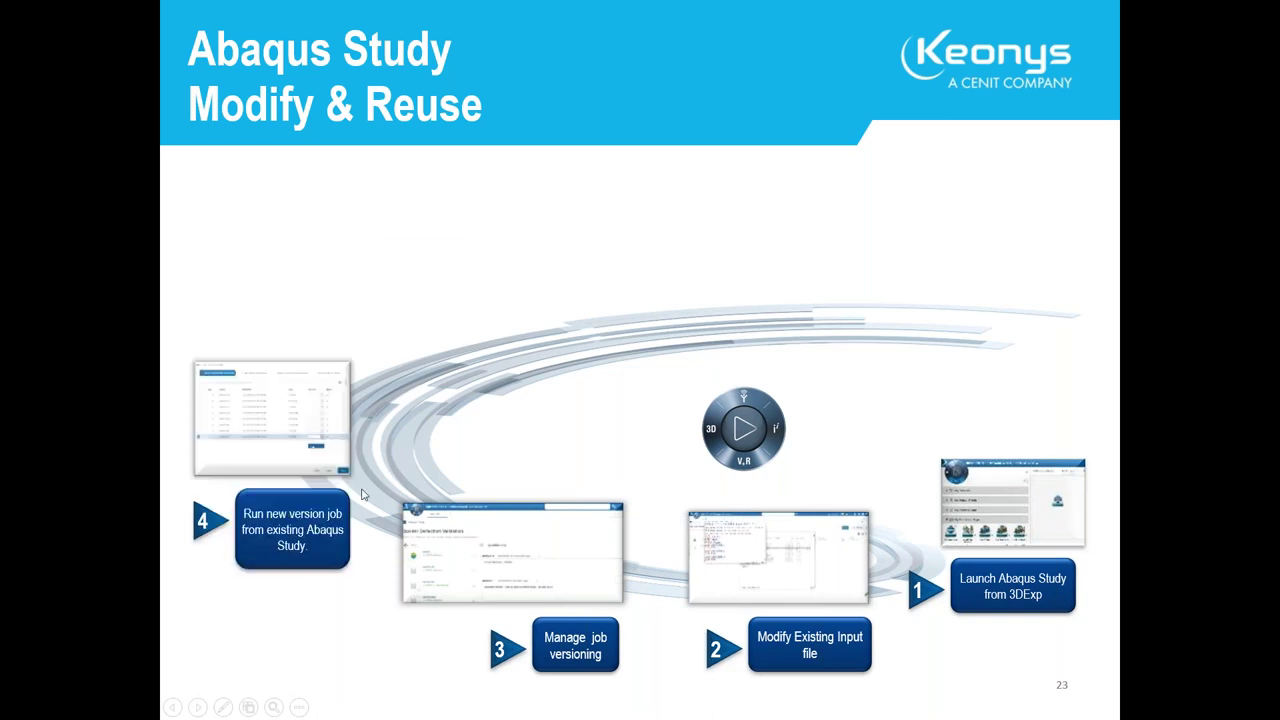
left_click(433, 521)
left_click(323, 569)
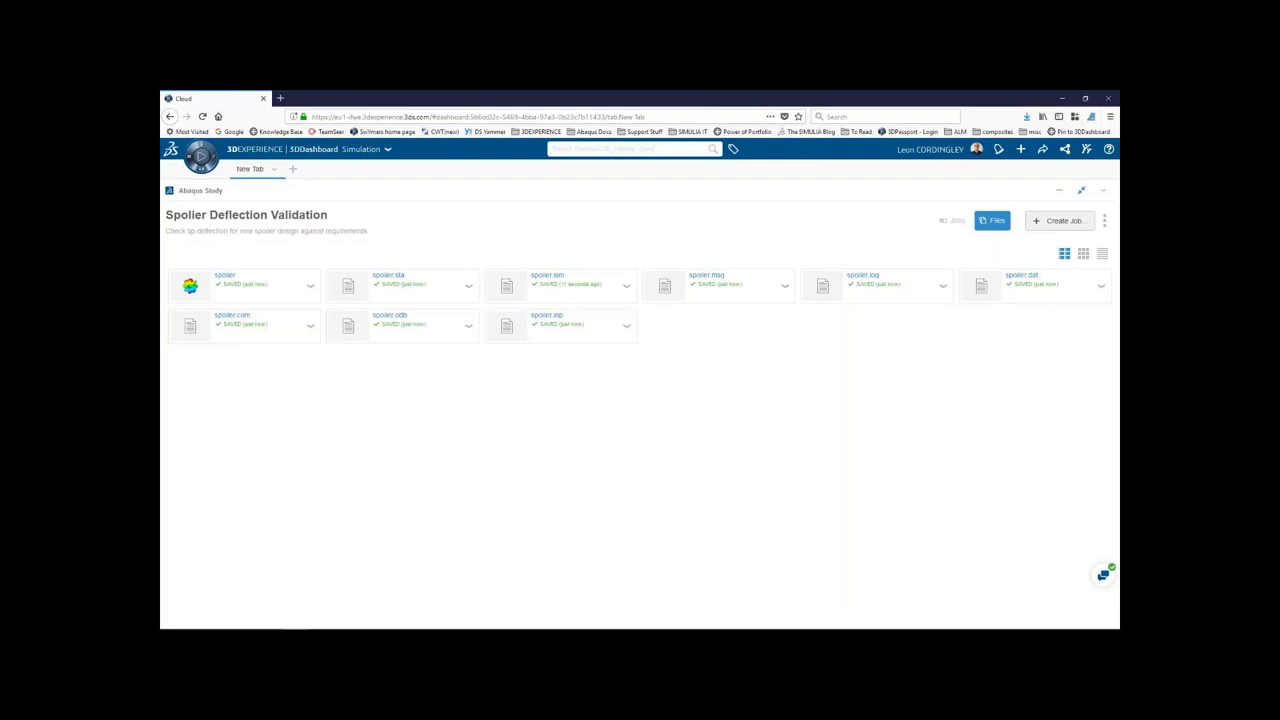
Step: Set the Pressure1 load to 20000 in the local spoiler.inp, save and close the file, and minimize the file explorer
mouse_move(701, 241)
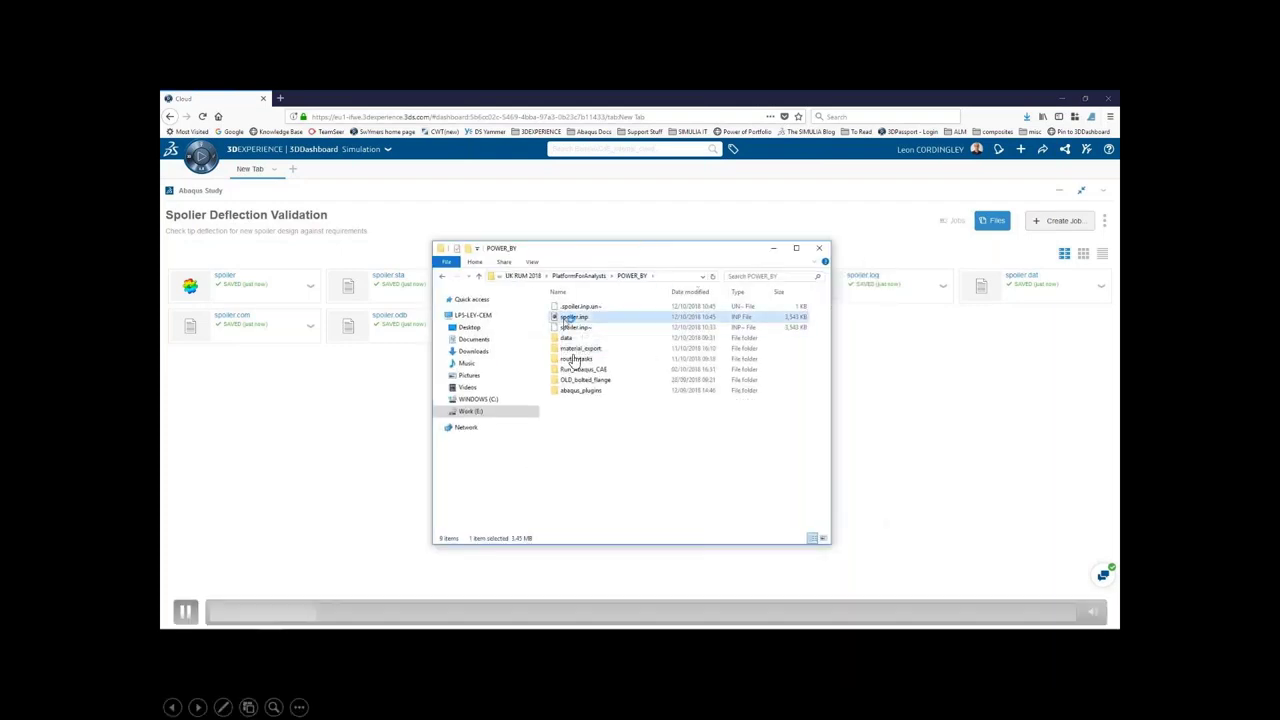
scroll(370, 290, "down", 6)
scroll(360, 292, "up", 3)
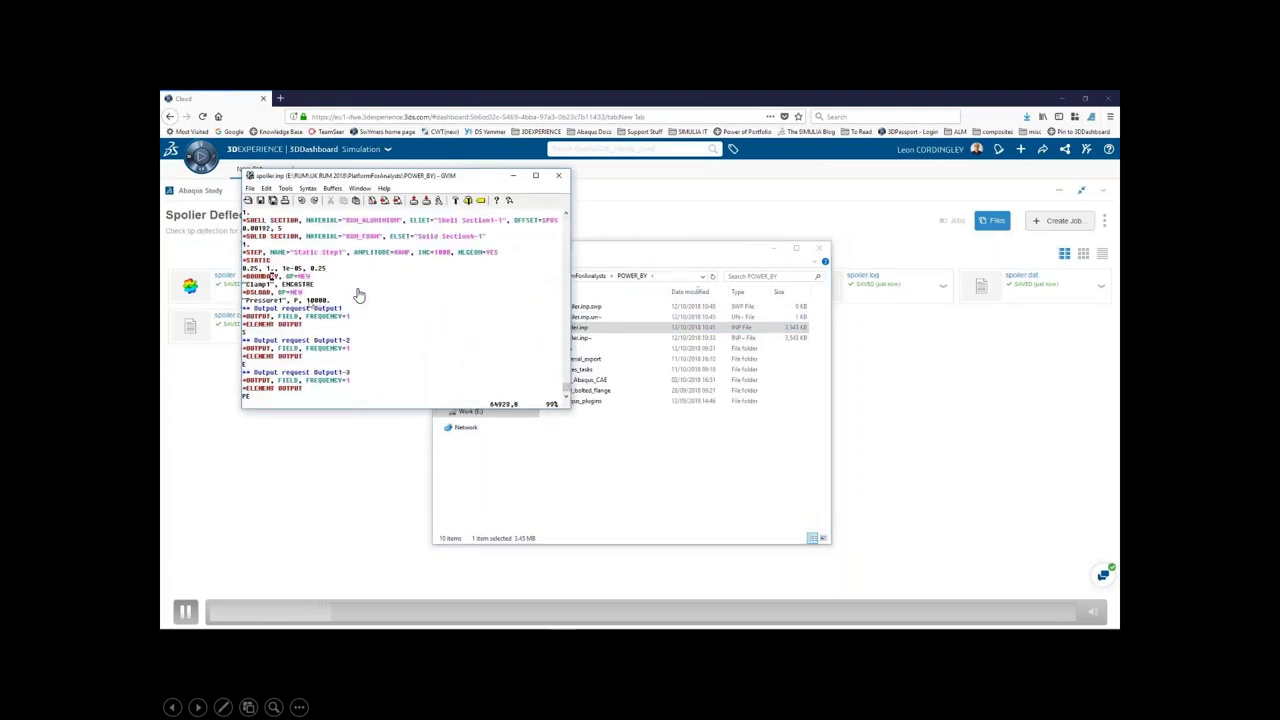
left_click(309, 300)
type("i2")
key("Delete")
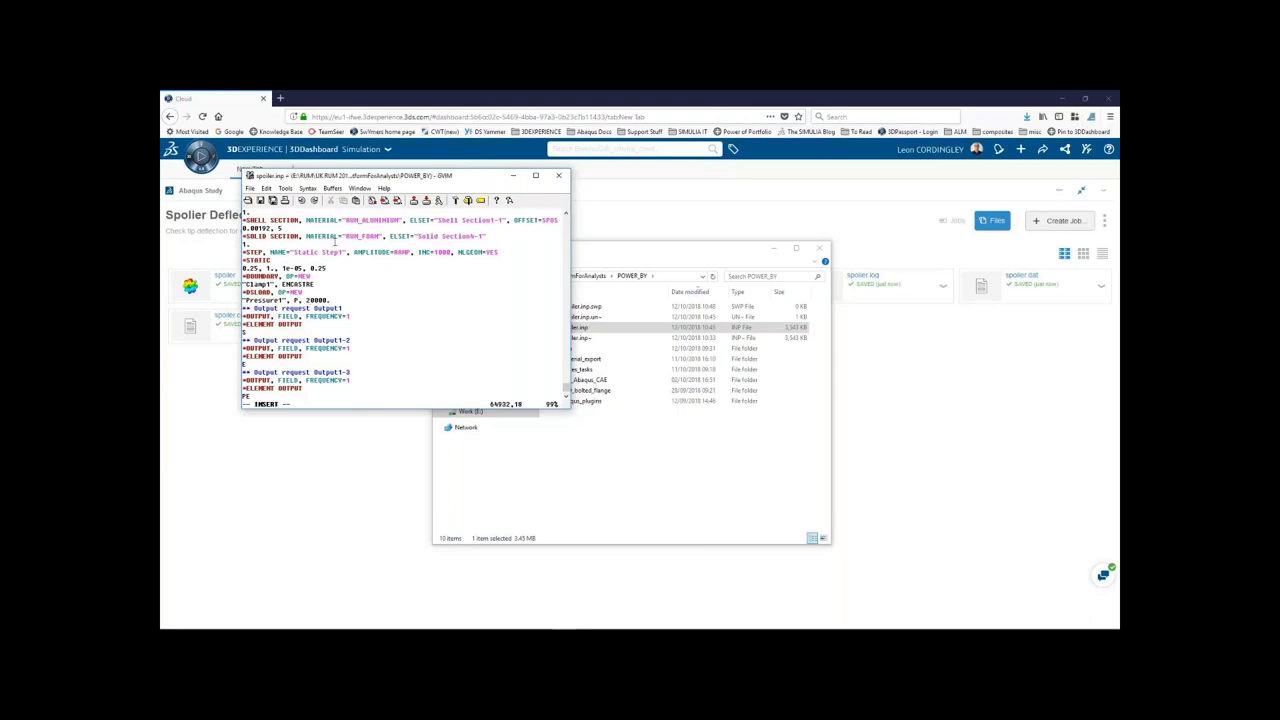
left_click(261, 201)
left_click(558, 175)
left_click(774, 249)
Step: Upload the edited local spoiler.inp as a new version of that file in the Spoiler Deflection Validation study
left_click(626, 326)
left_click(672, 376)
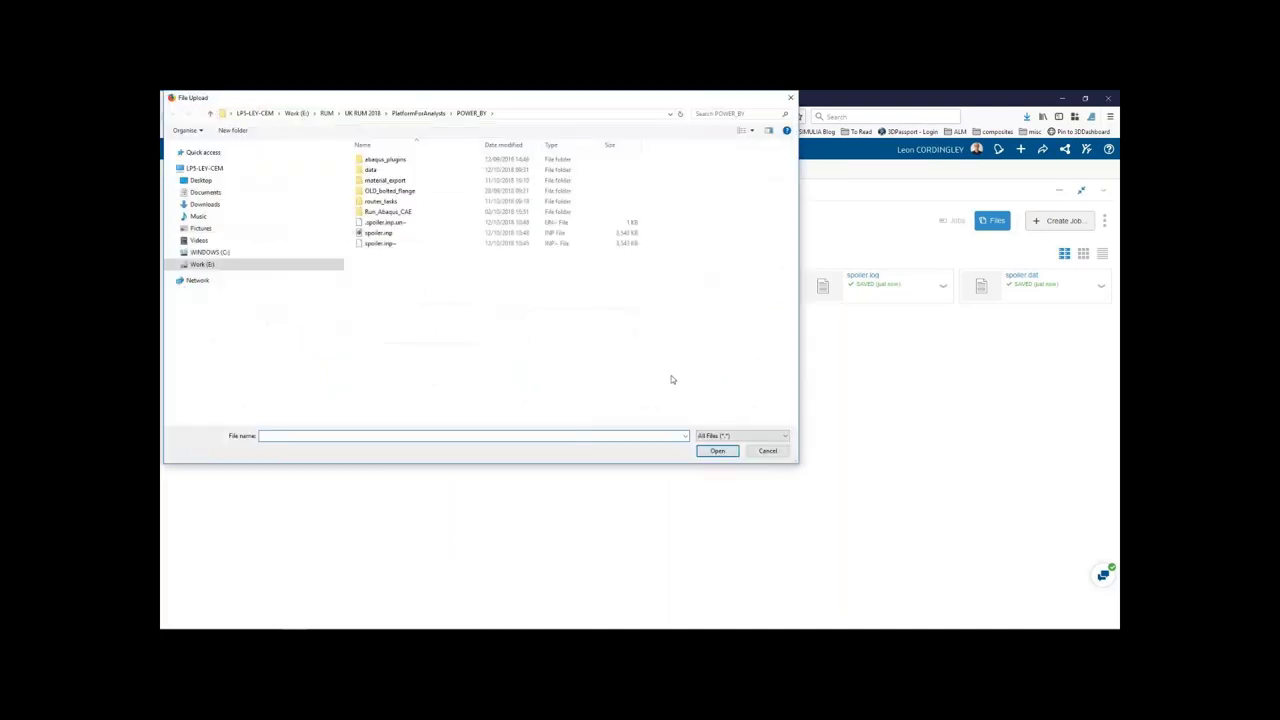
left_click(375, 233)
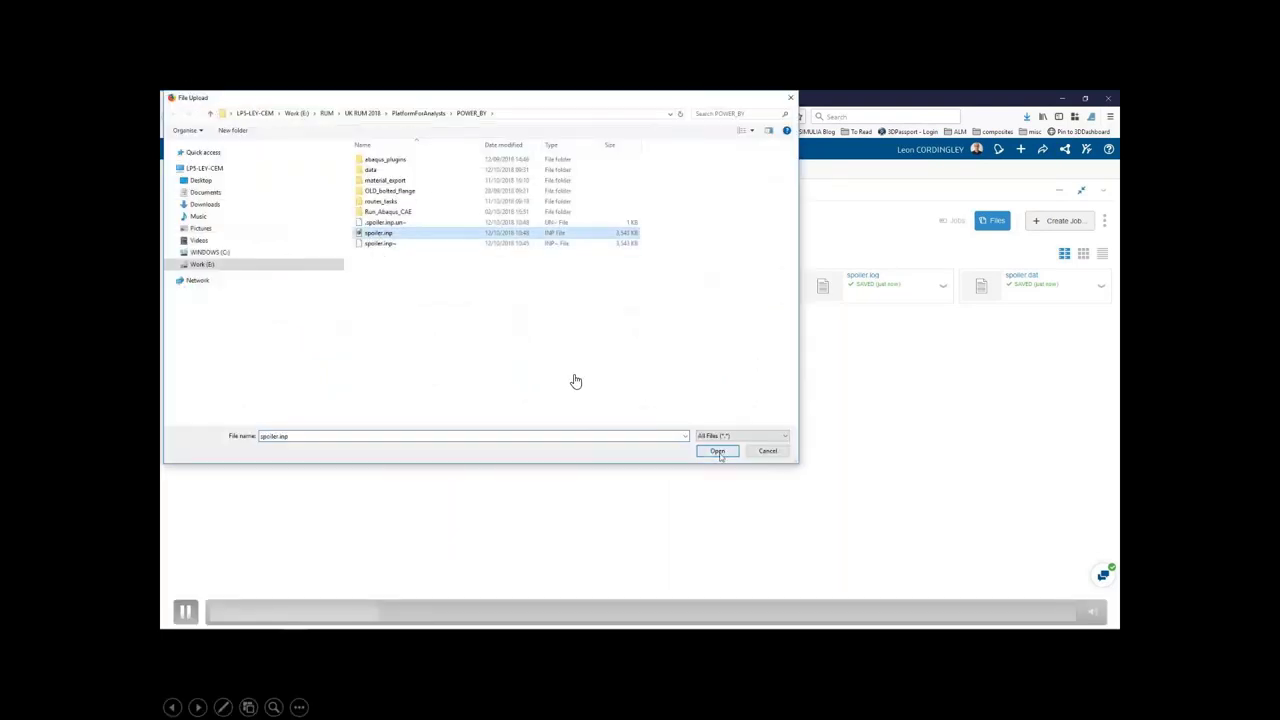
left_click(718, 451)
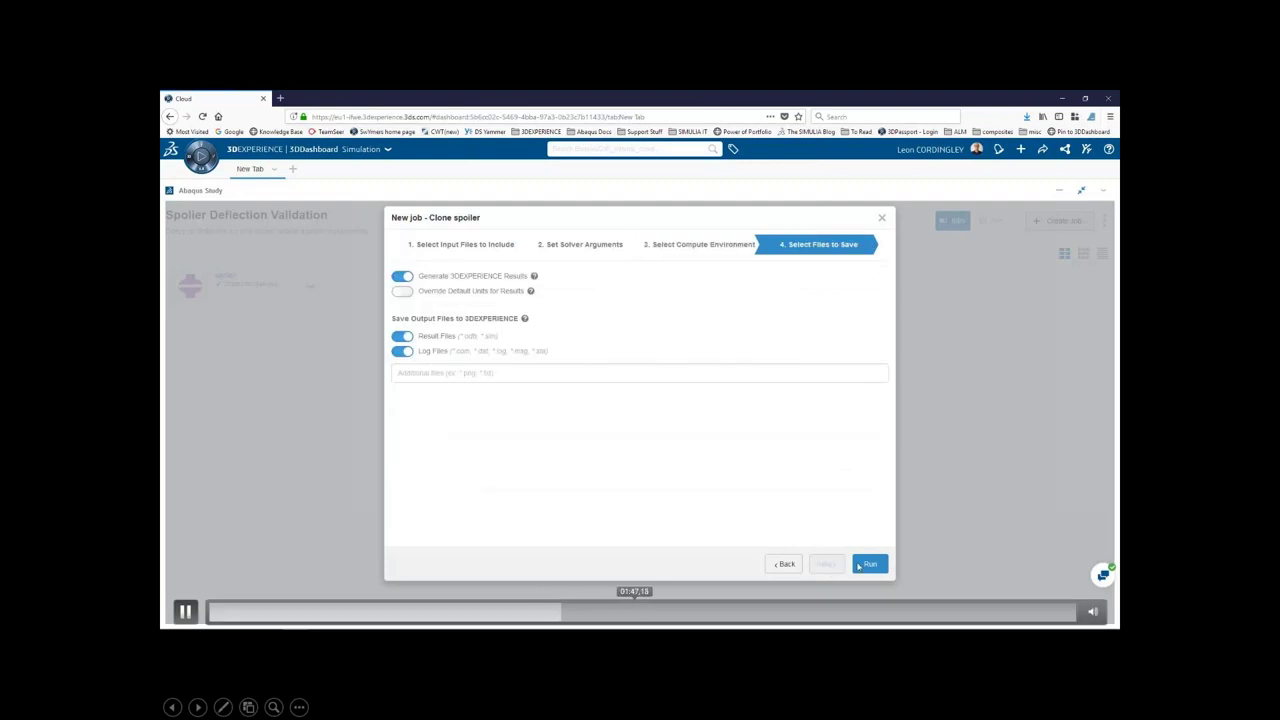
left_click(635, 613)
left_click(697, 614)
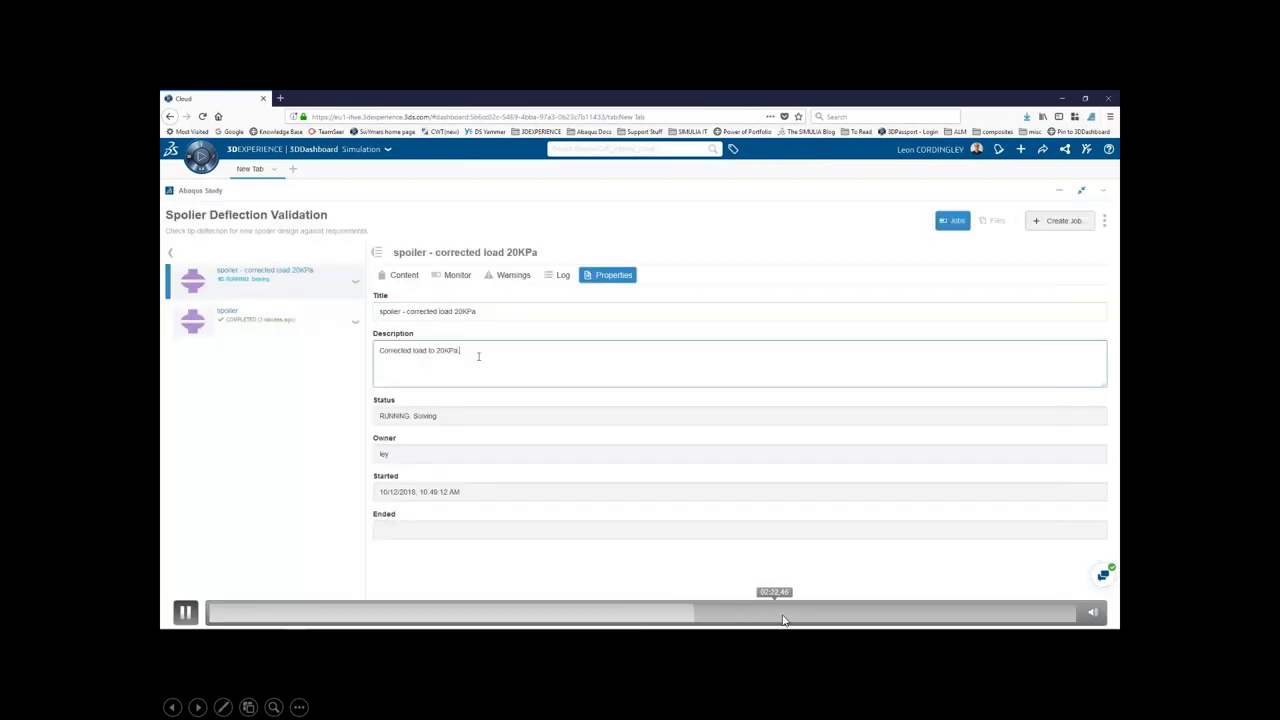
left_click(812, 617)
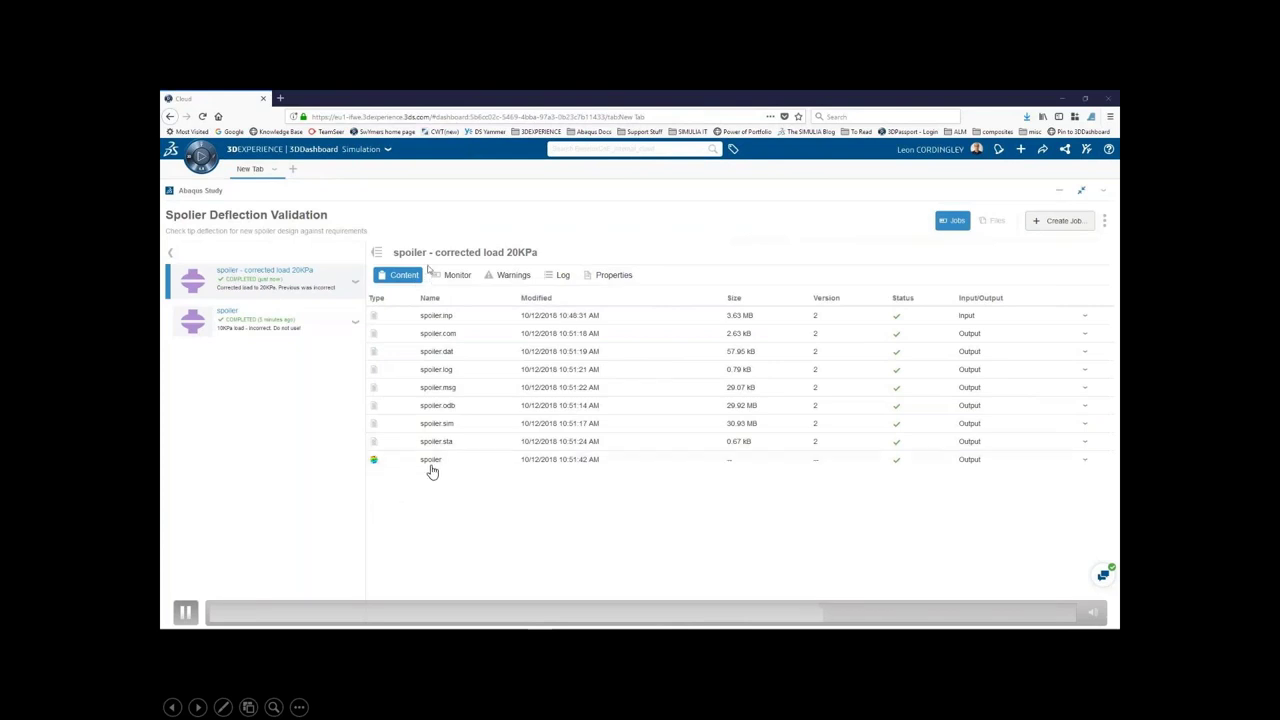
left_click(872, 614)
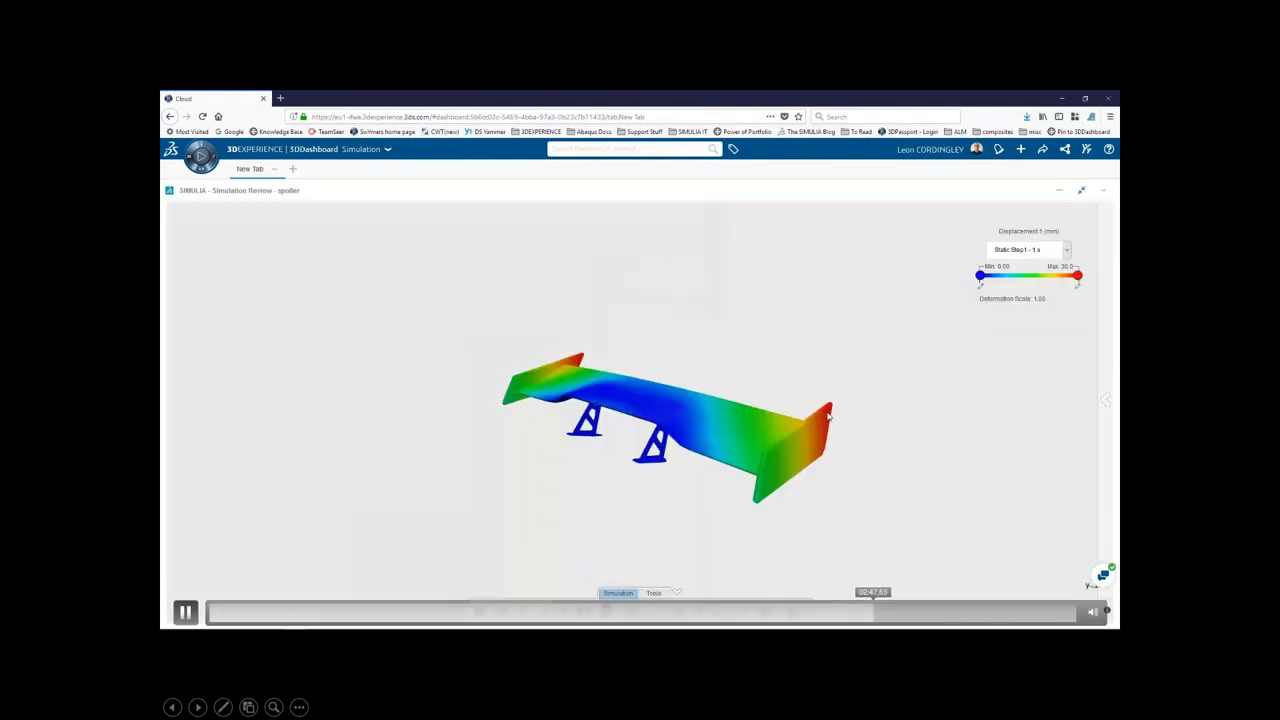
left_click(948, 616)
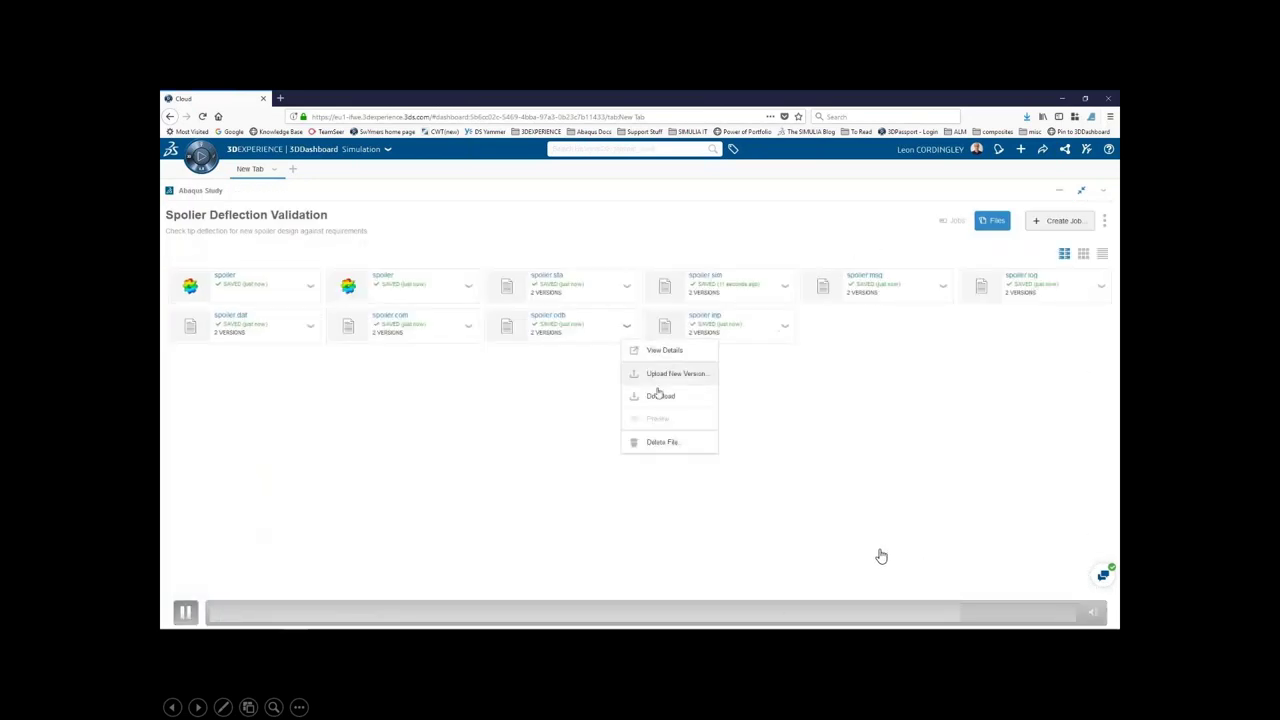
key("Right")
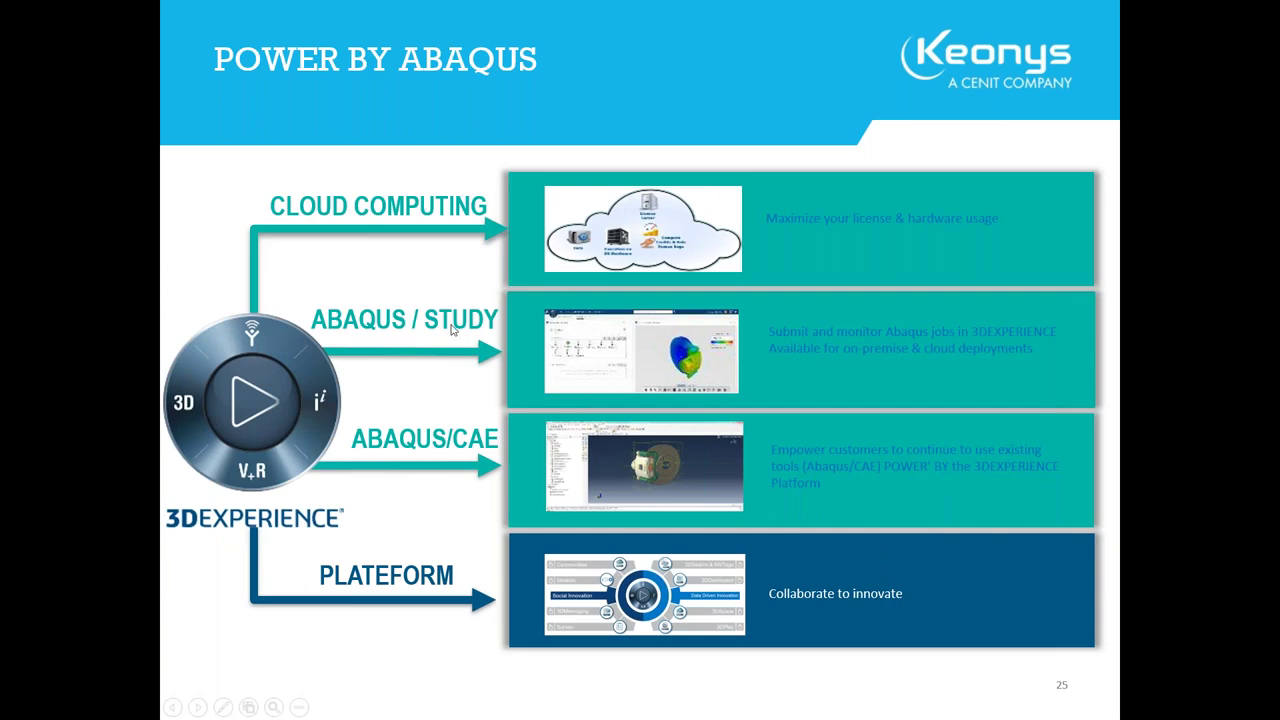
key("Right")
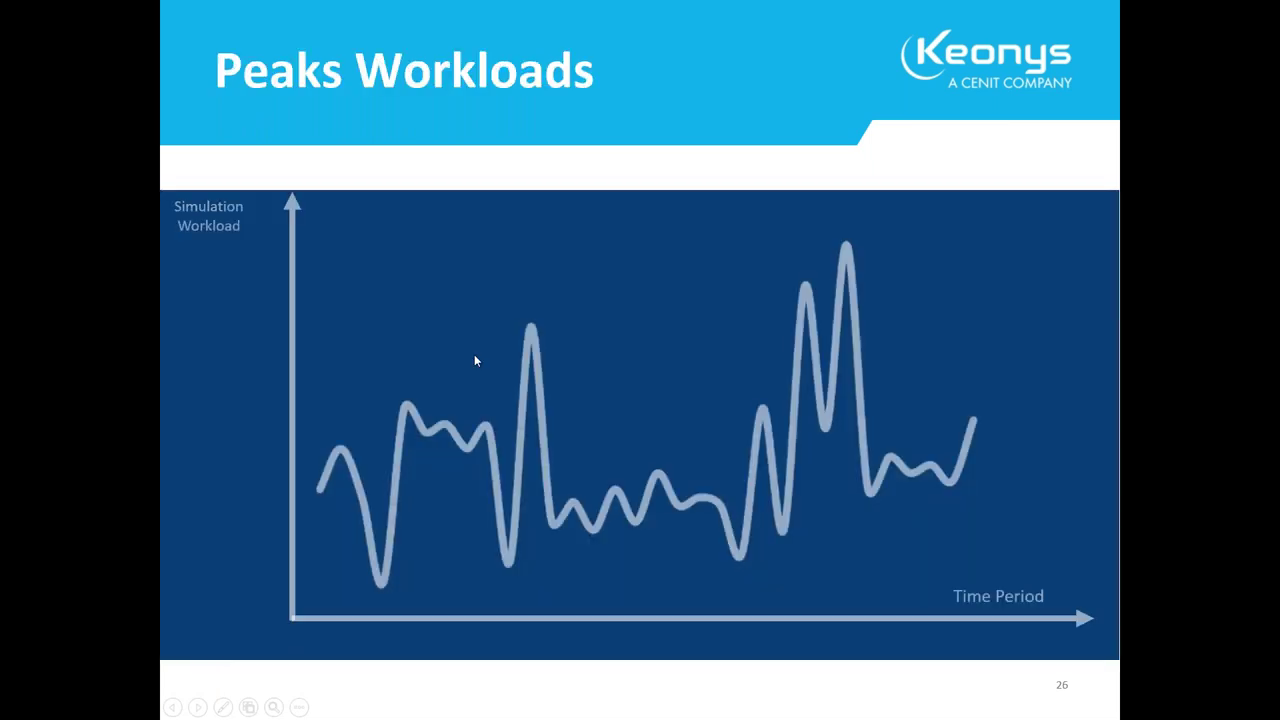
key("Left")
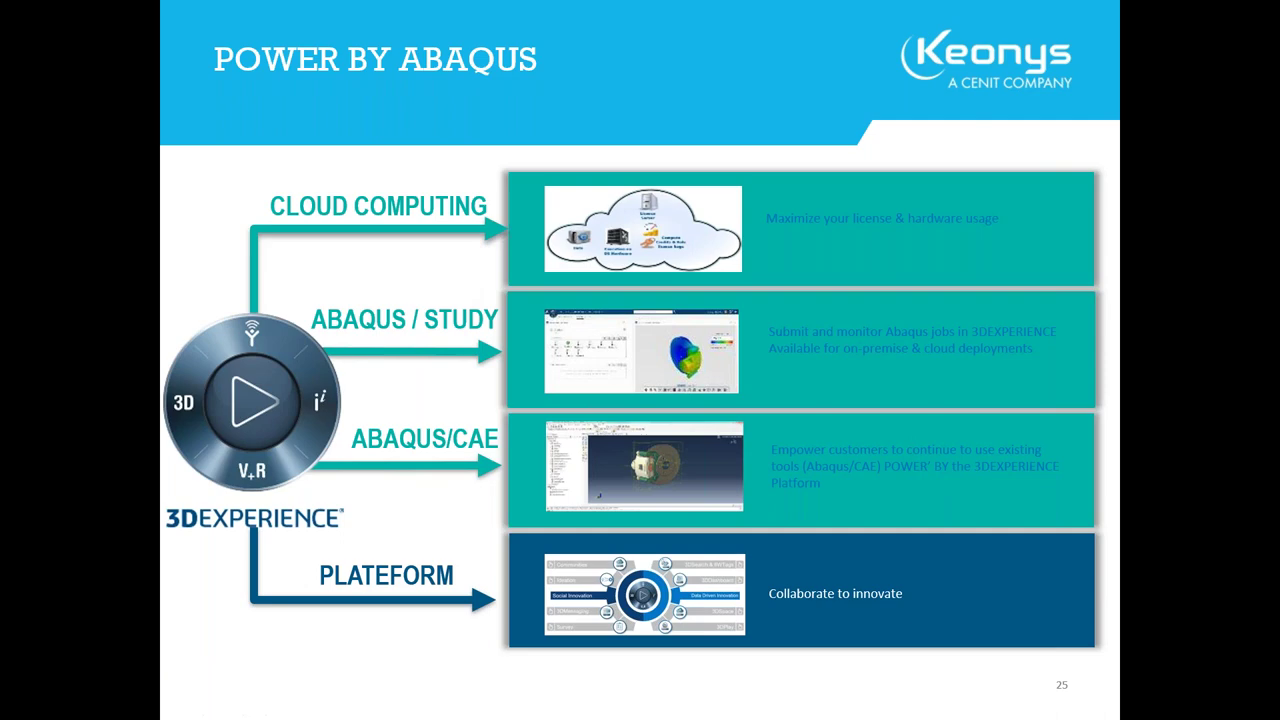
key("Right")
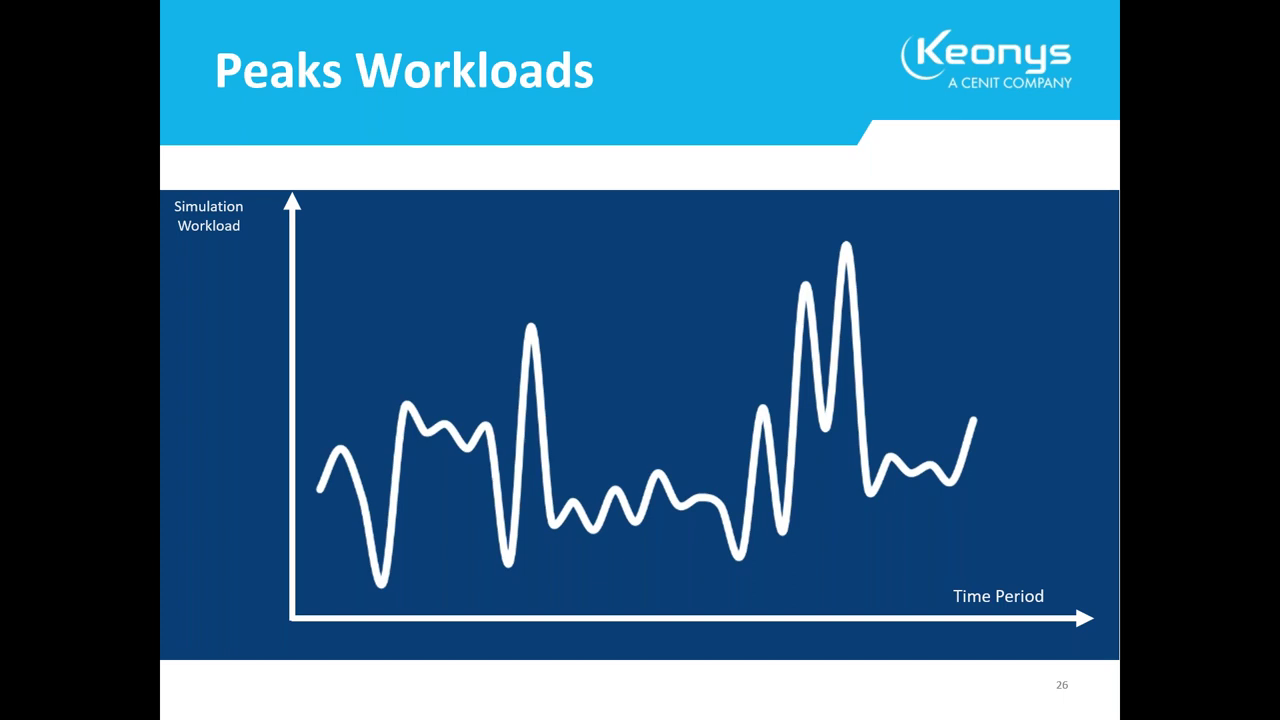